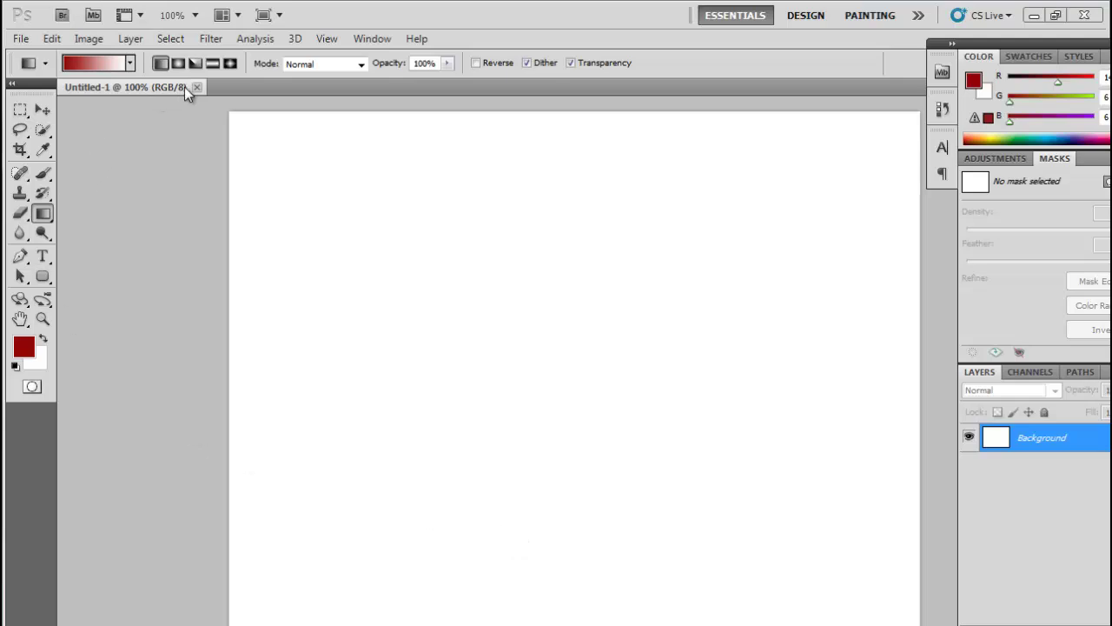
Close the blank Untitled-1 document so no documents remain open
left_click(196, 87)
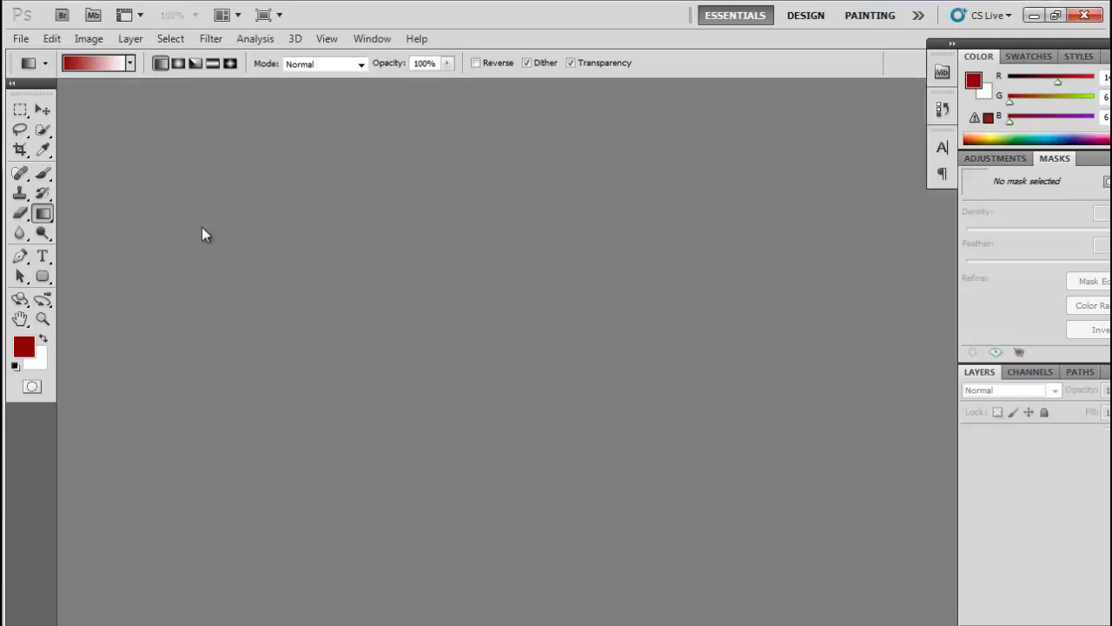
Create a new white 800×600 px, 72 ppi document using the Web preset
left_click(20, 38)
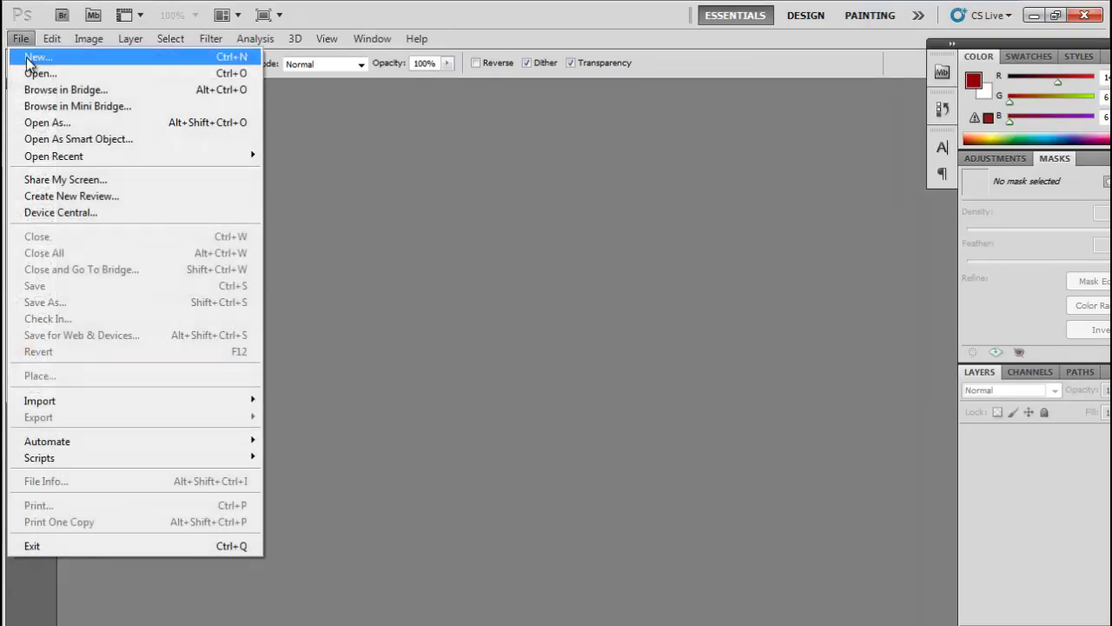
left_click(26, 57)
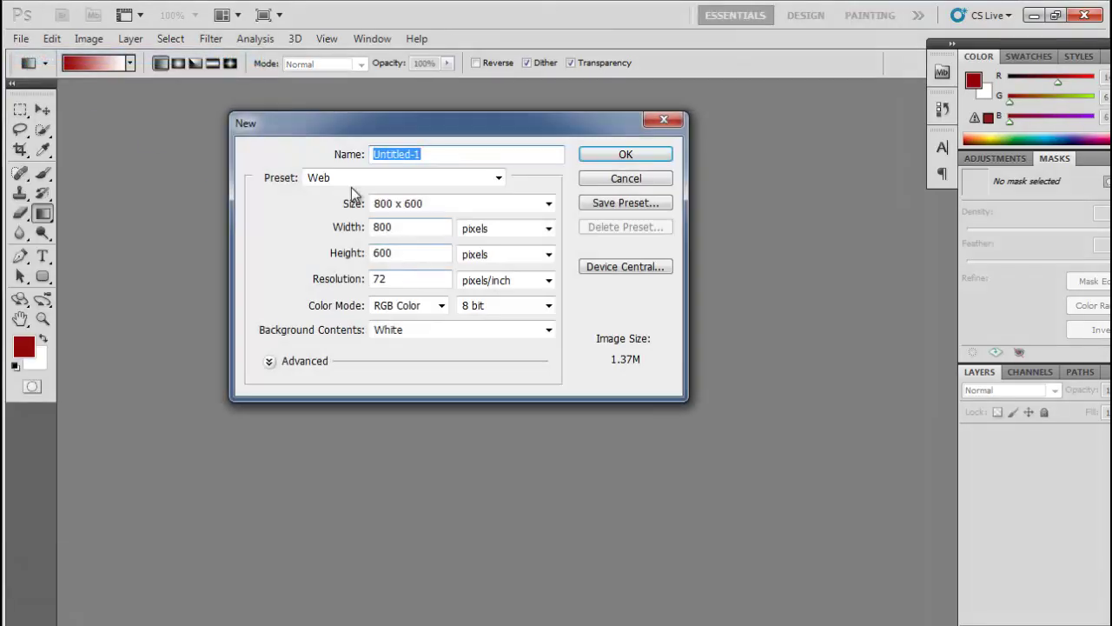
left_click(352, 178)
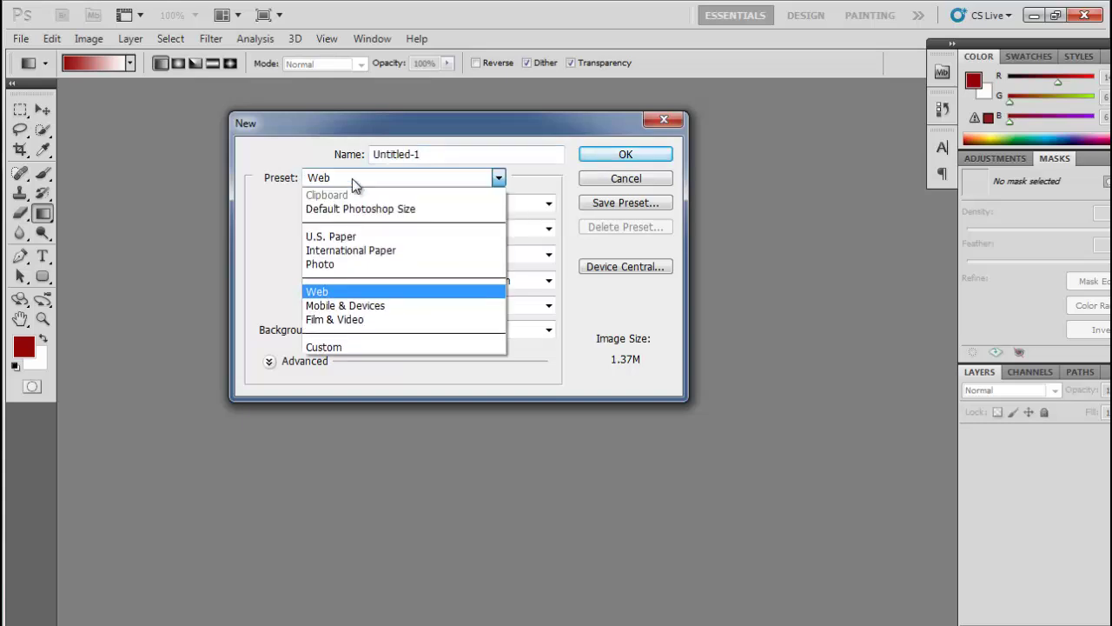
left_click(346, 293)
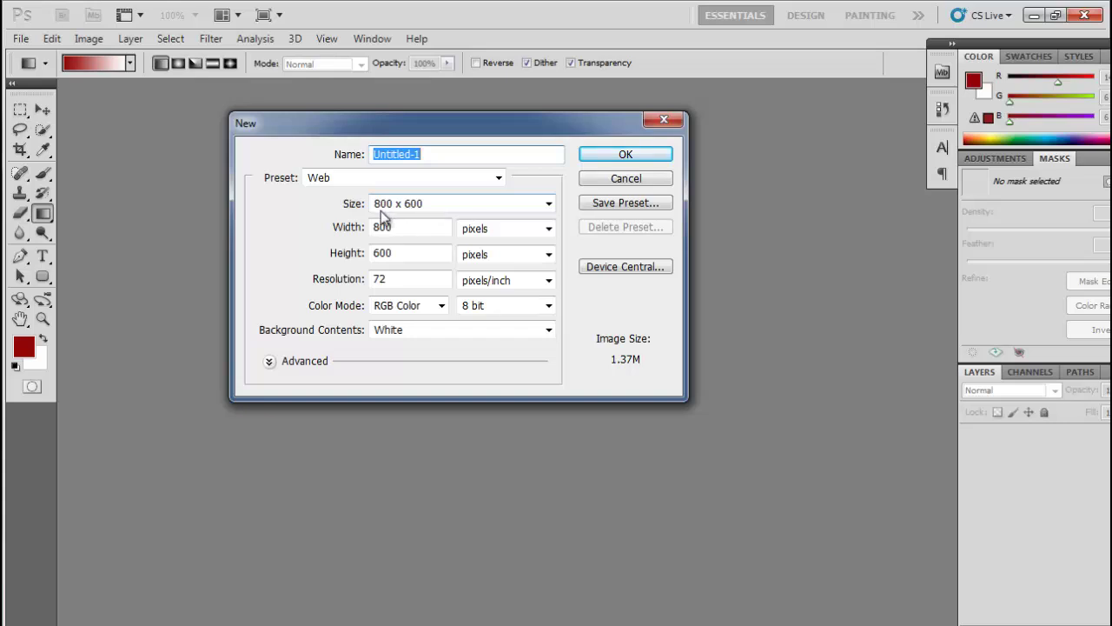
left_click(640, 154)
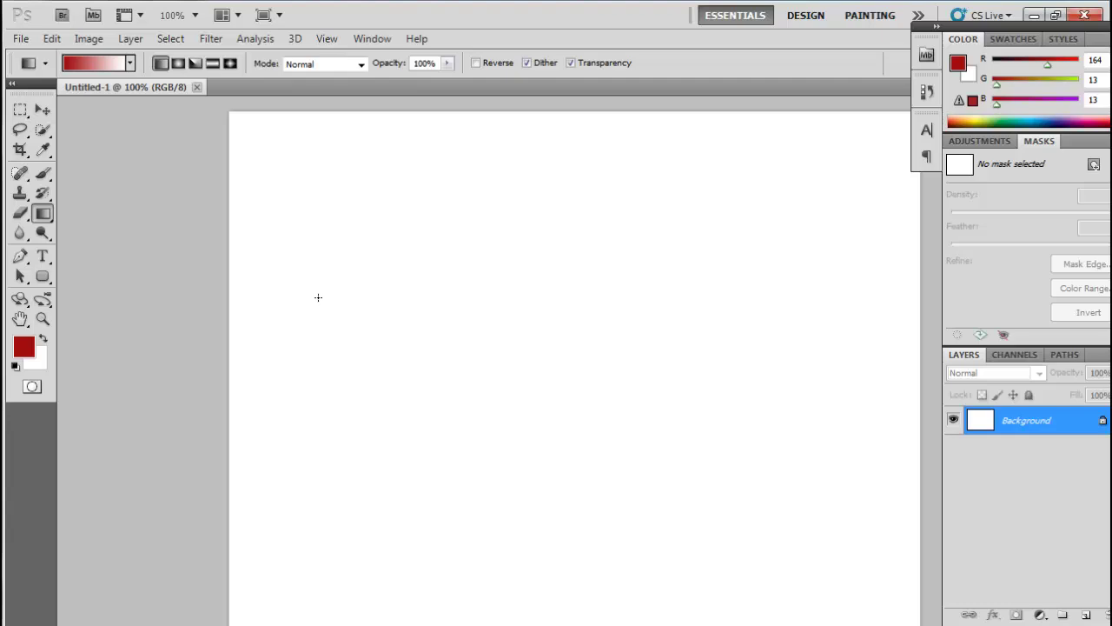
Reset colours to default black and white and render a Clouds texture across the canvas
key("d")
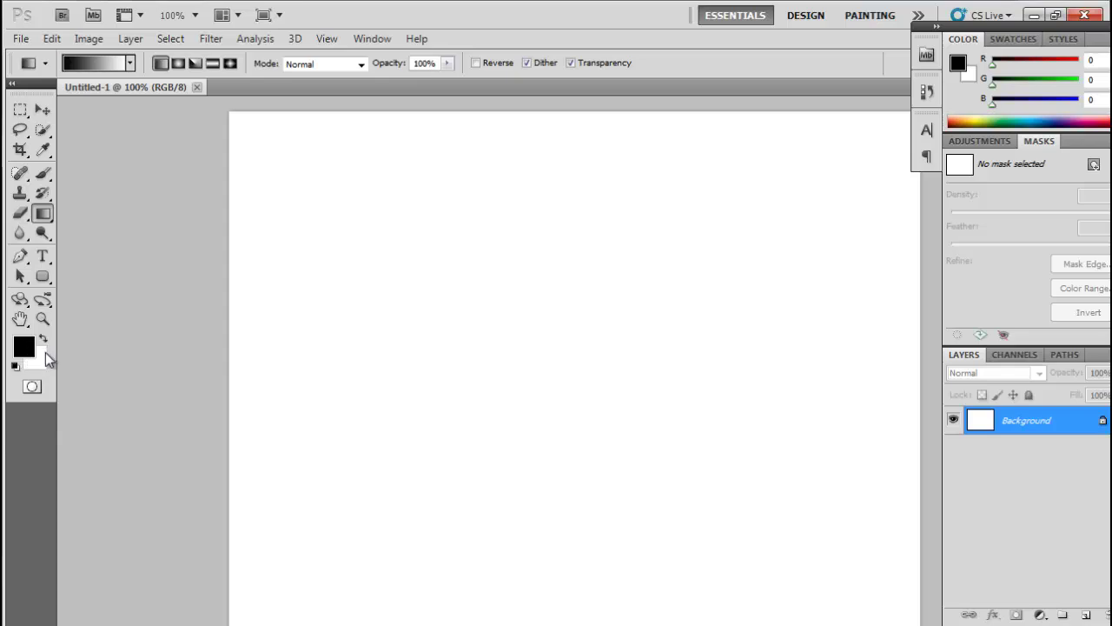
left_click(212, 39)
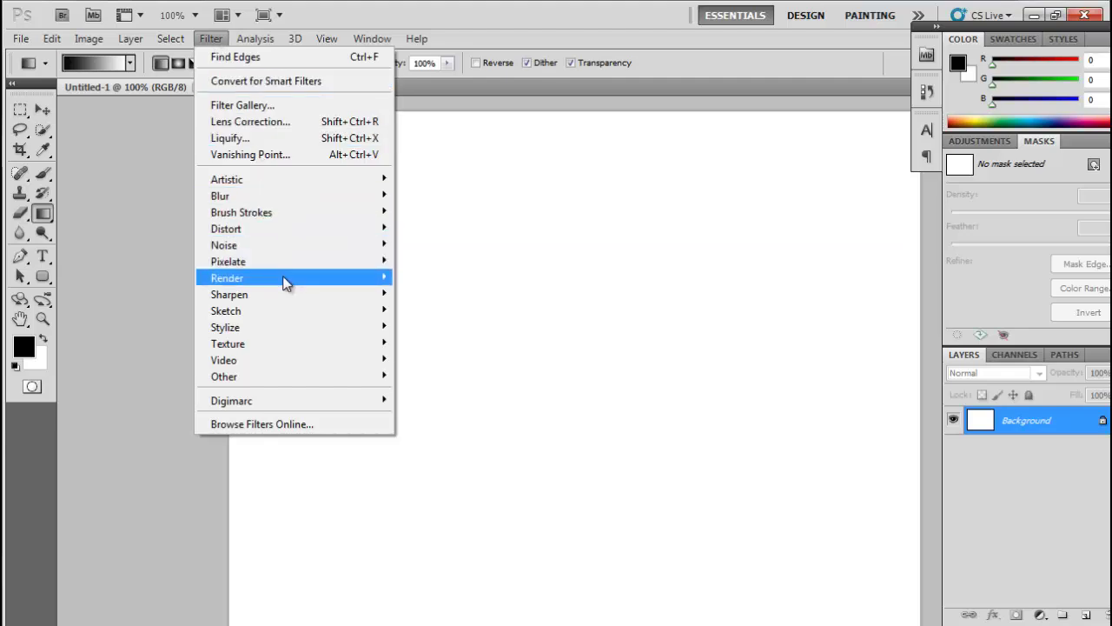
mouse_move(287, 280)
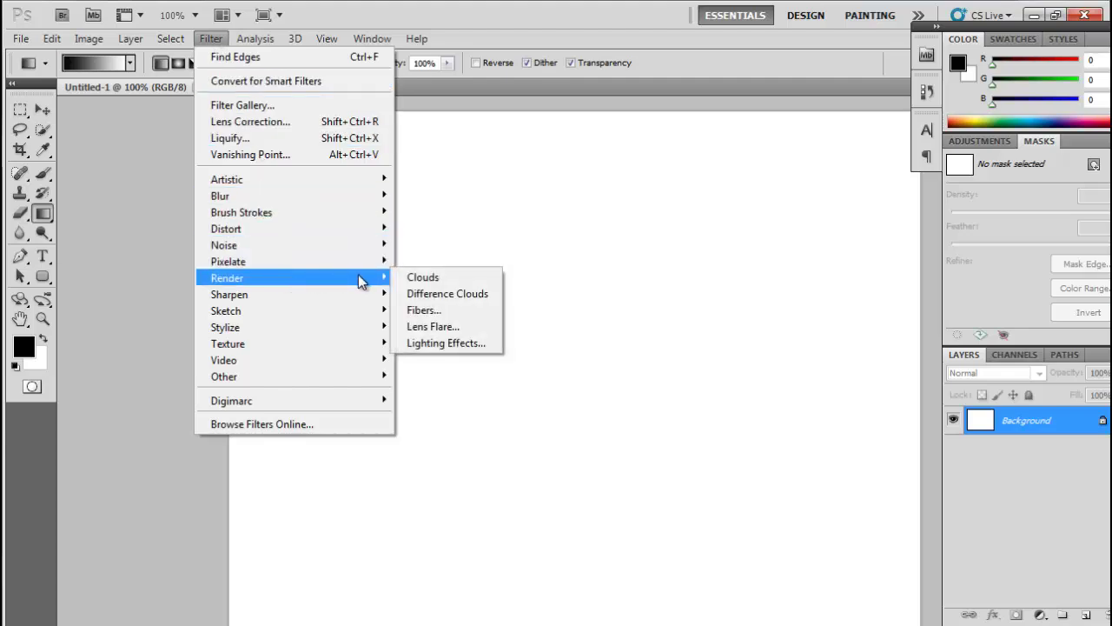
left_click(444, 279)
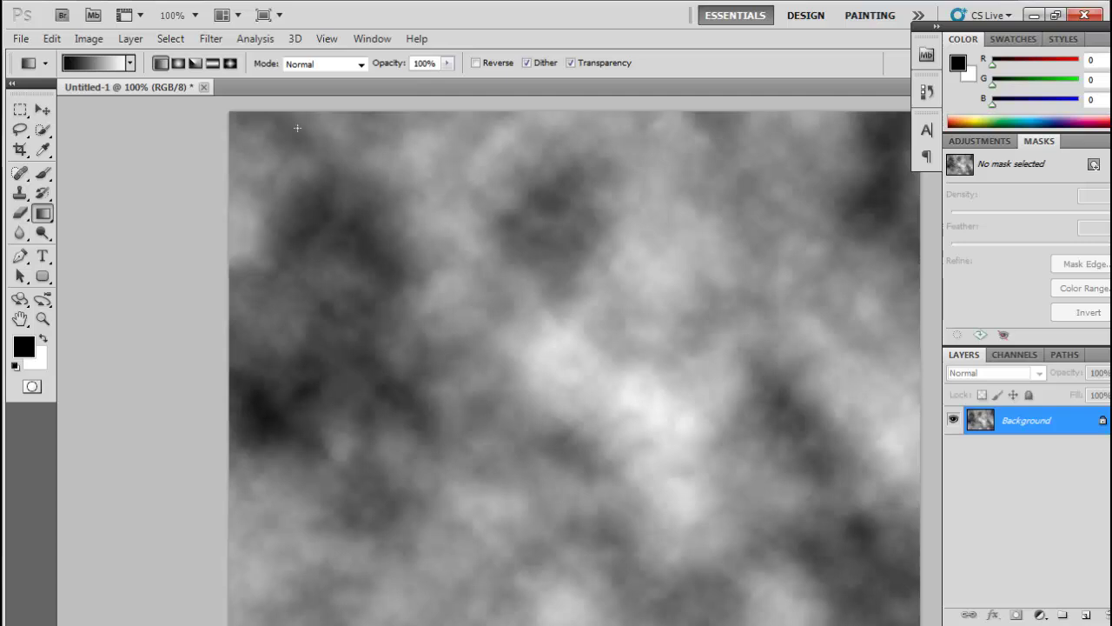
left_click(213, 40)
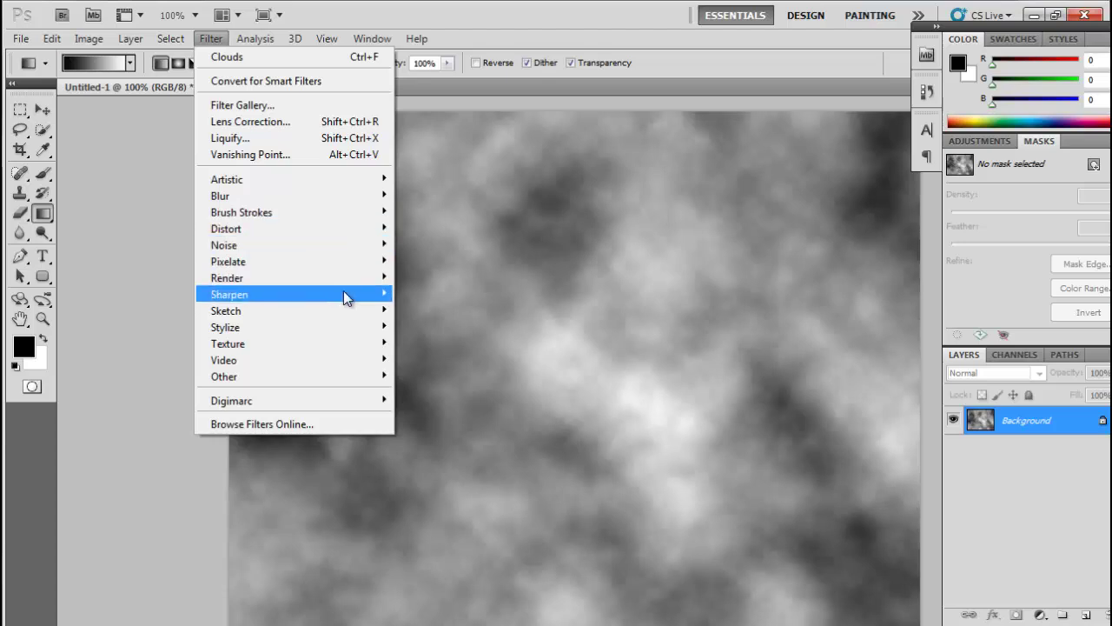
Apply the Pixelate > Mezzotint filter with the Fine Dots type to the clouds
mouse_move(392, 266)
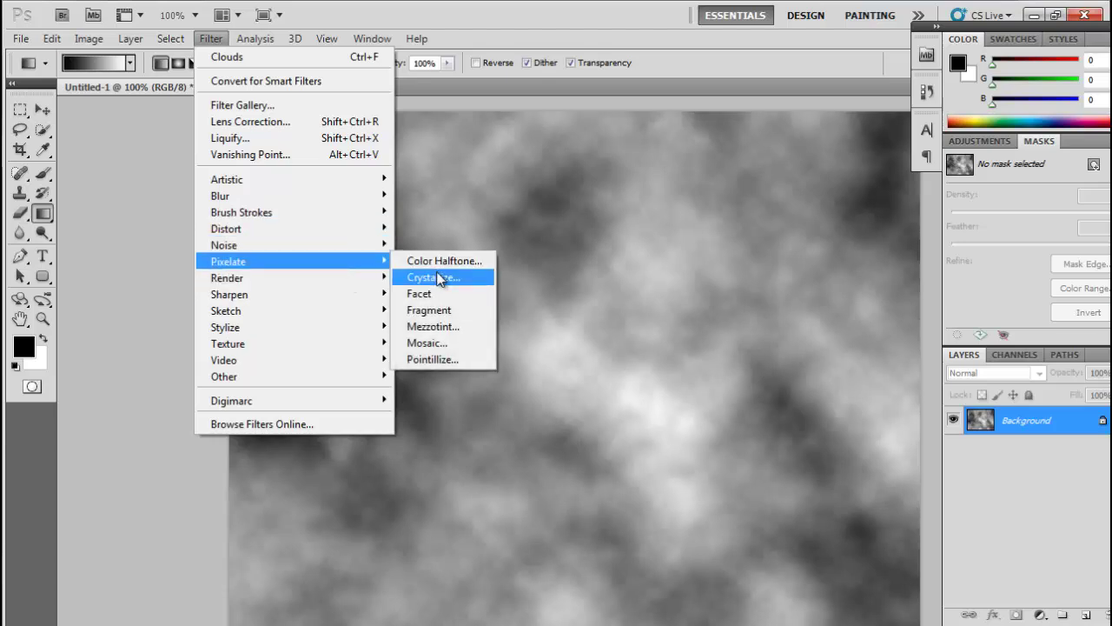
left_click(458, 327)
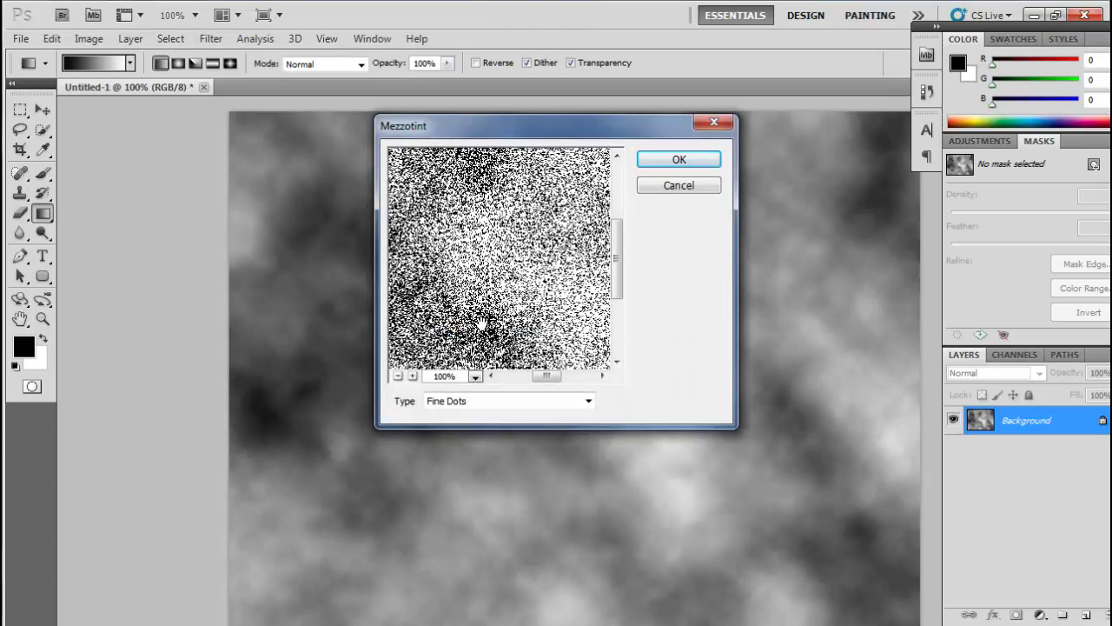
left_click(524, 401)
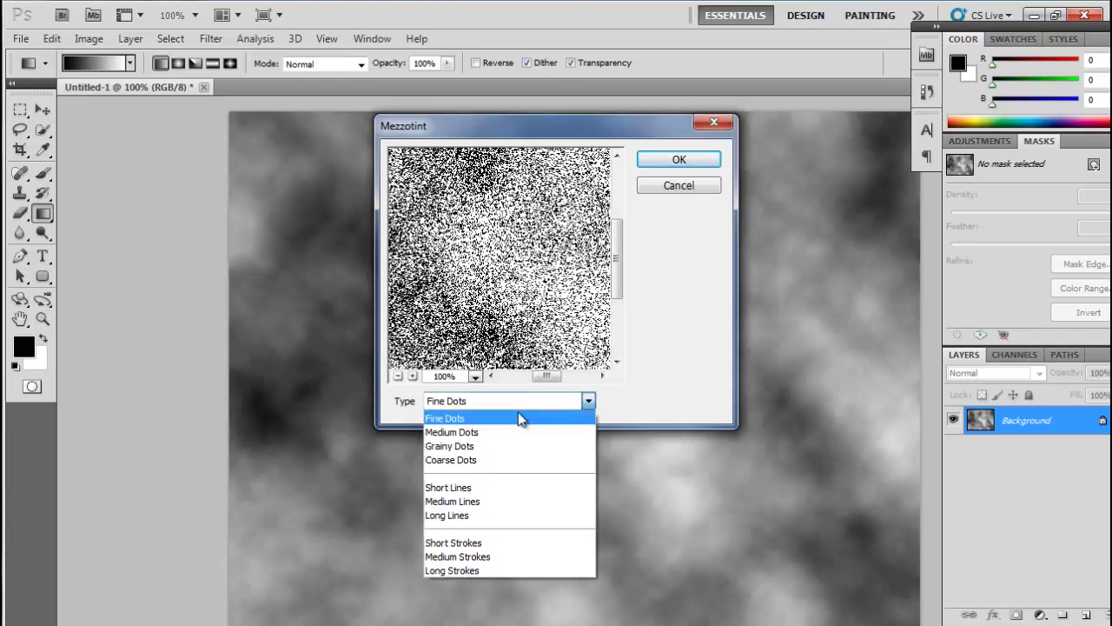
left_click(520, 419)
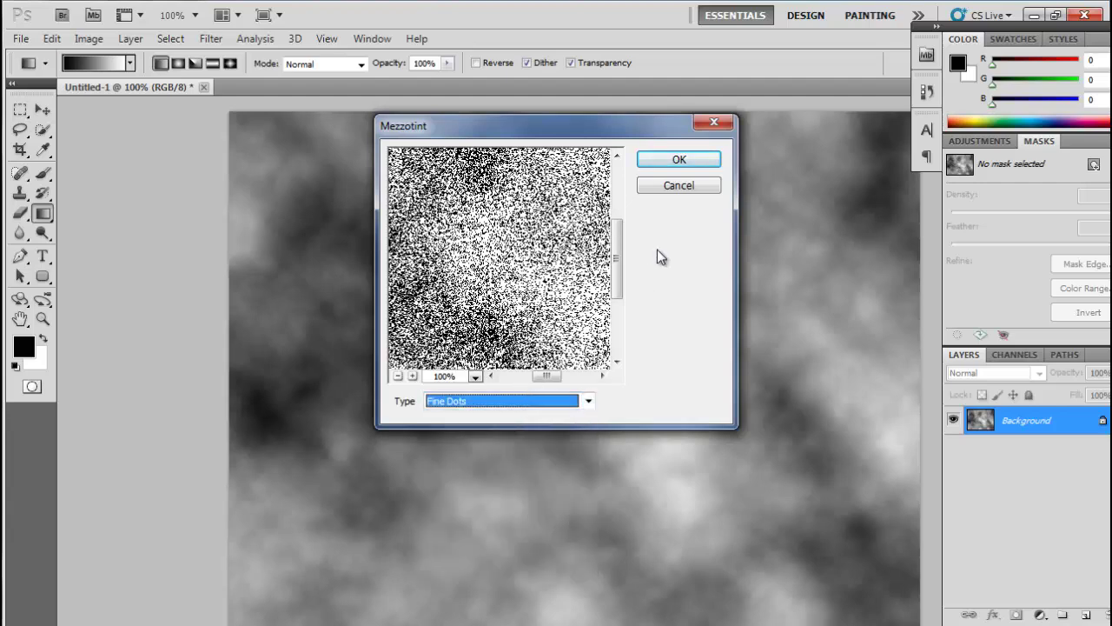
left_click(676, 162)
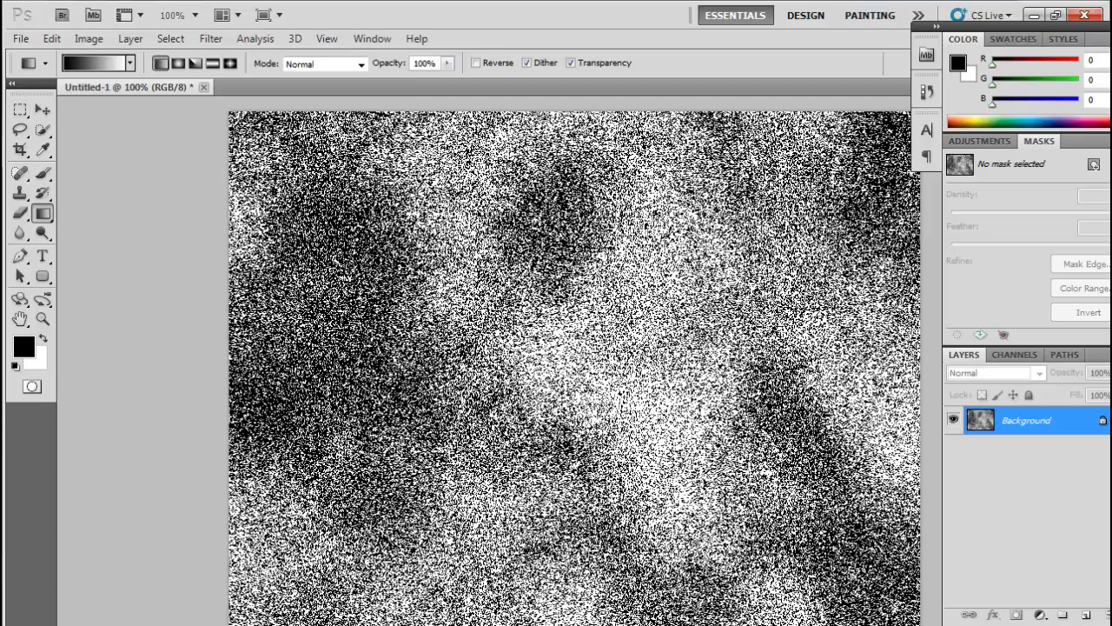
left_click(209, 42)
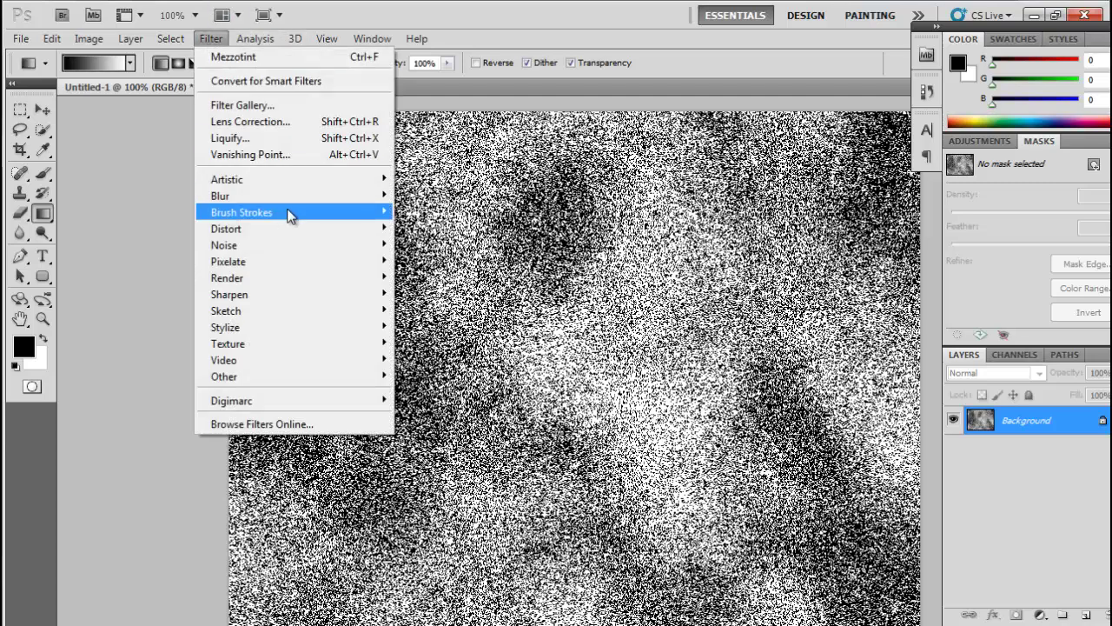
Apply a Zoom radial blur at Best quality, Amount 90, to the speckles
mouse_move(353, 198)
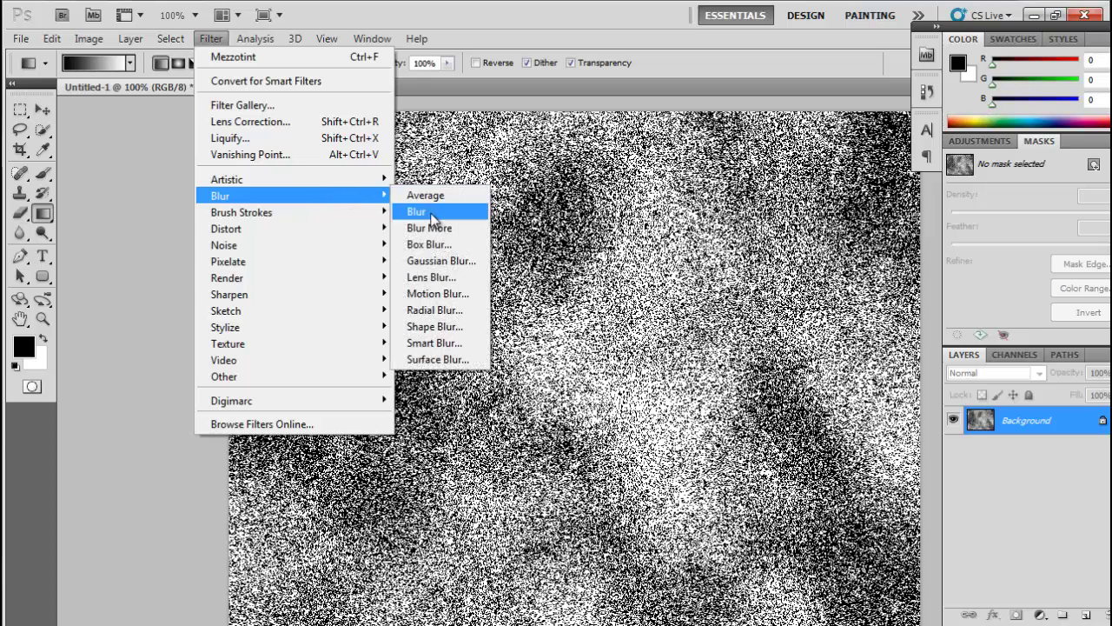
left_click(435, 309)
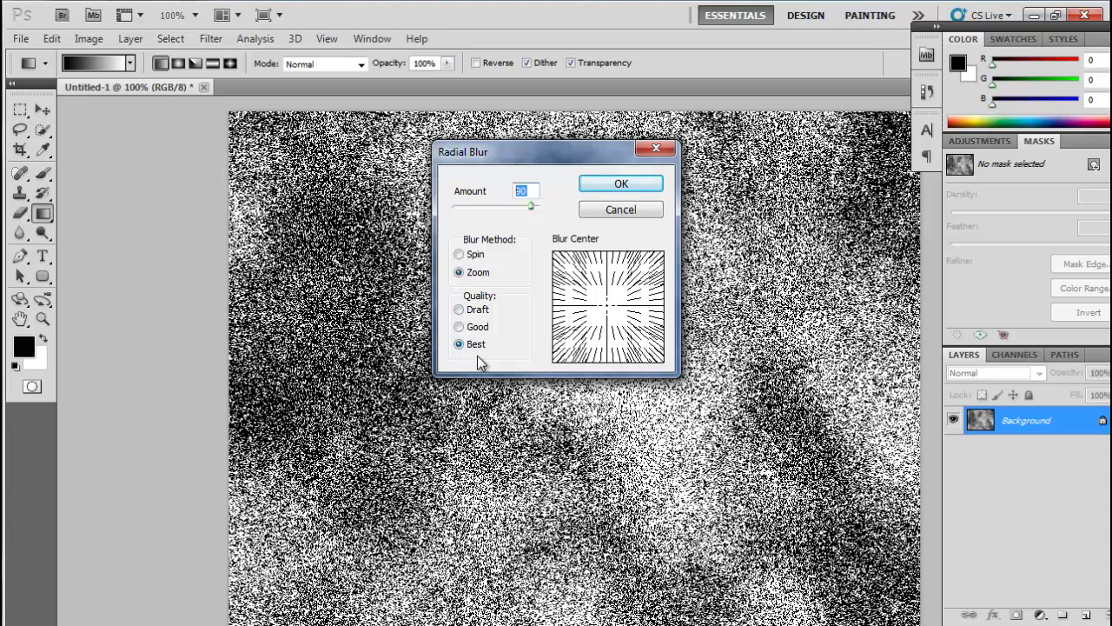
left_click(620, 186)
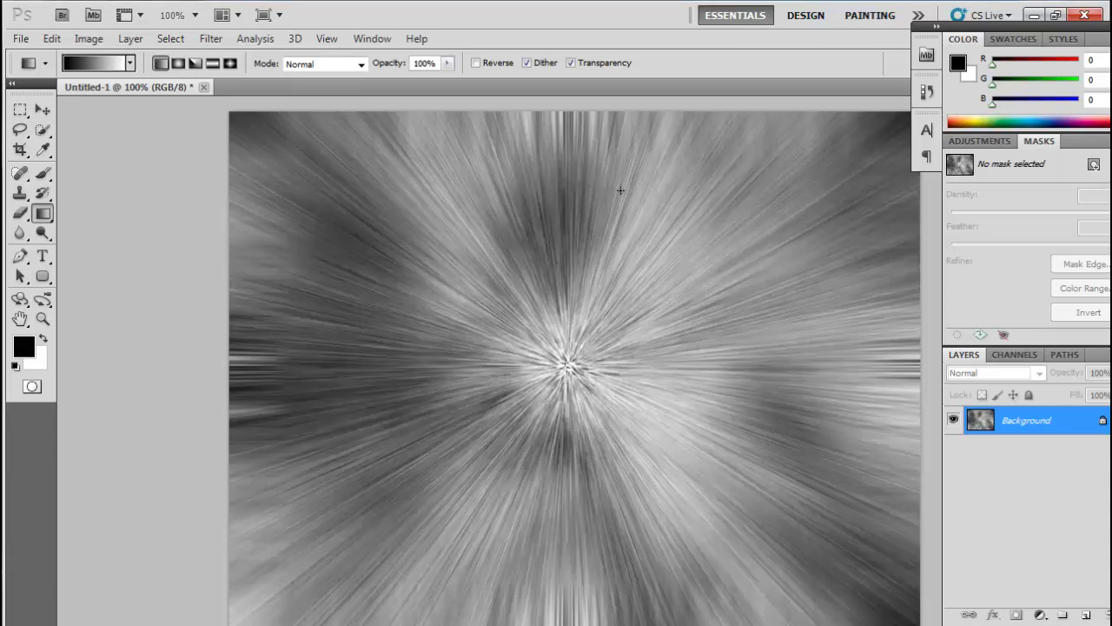
left_click(212, 39)
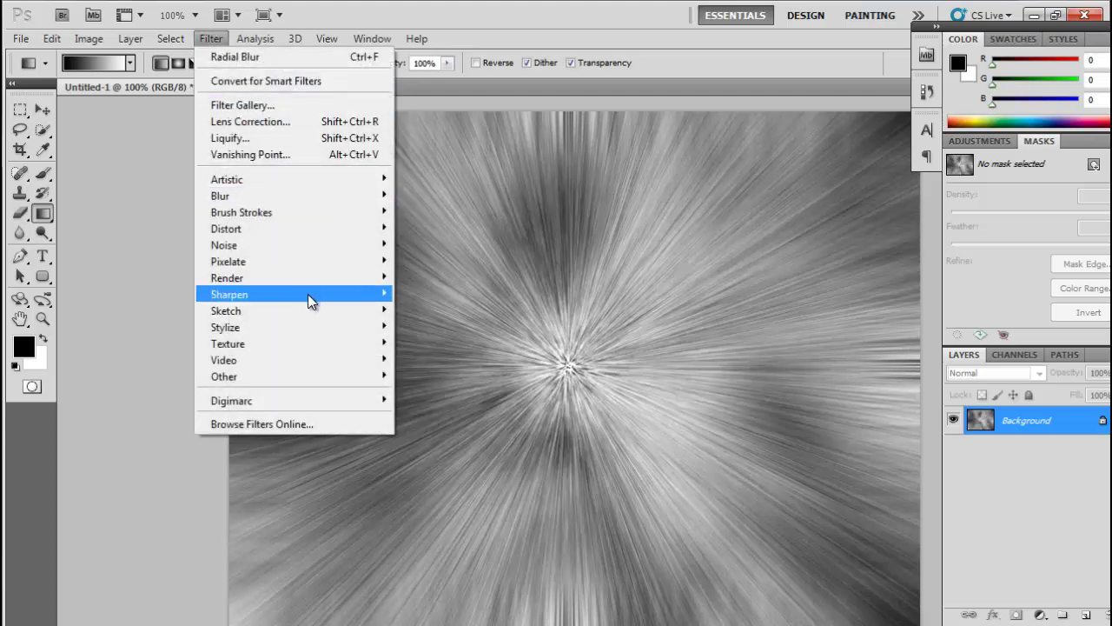
Apply Stylize > Find Edges, then invert the image to get white rays on black
mouse_move(329, 331)
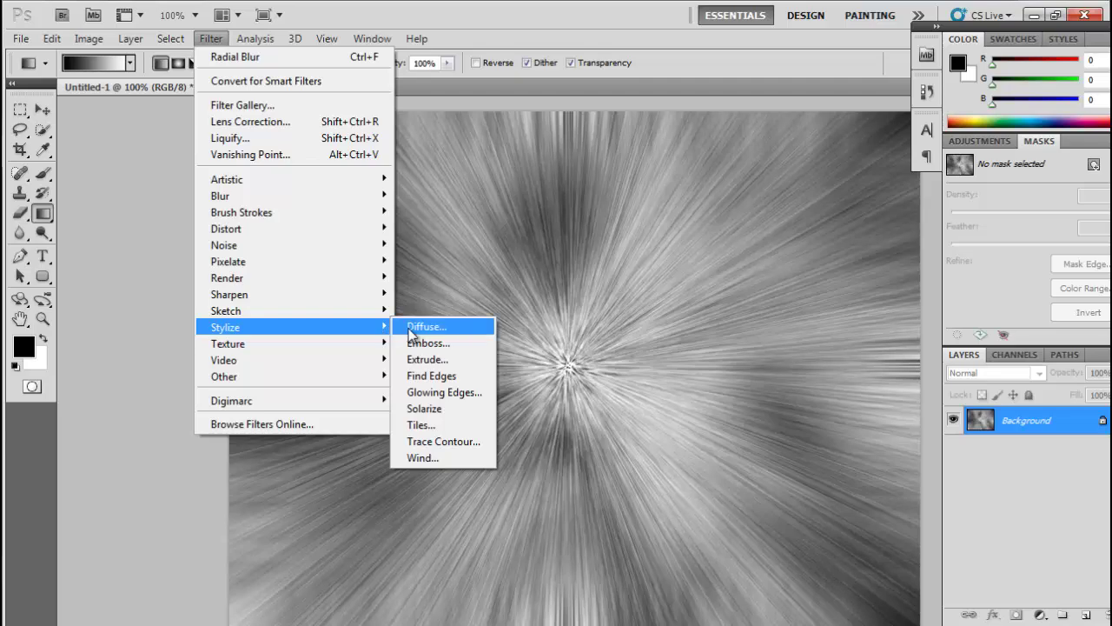
left_click(431, 377)
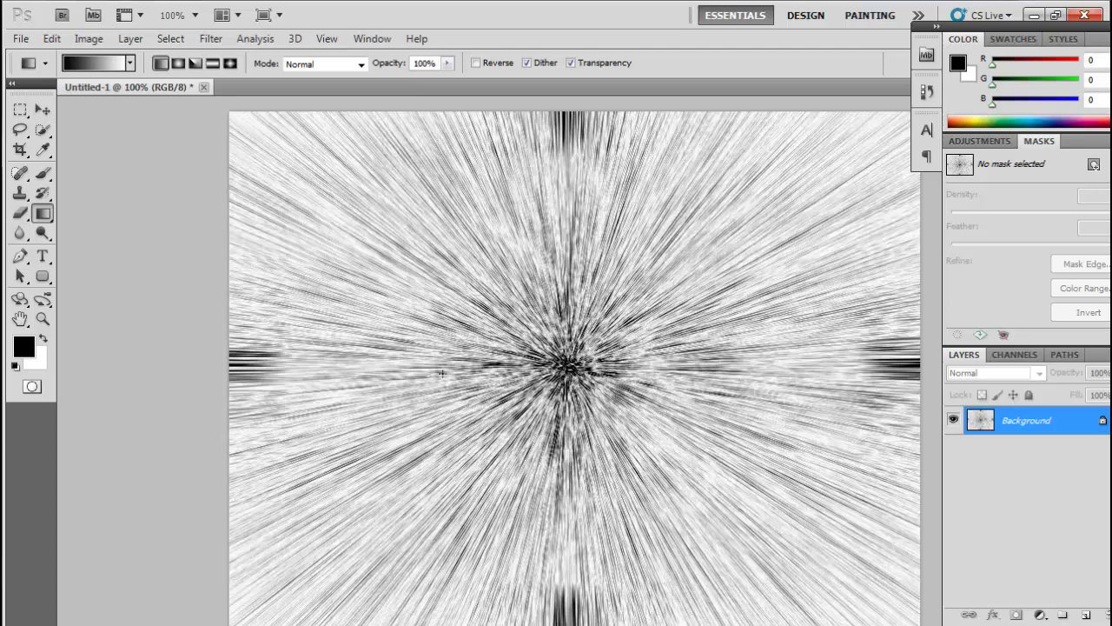
left_click(90, 39)
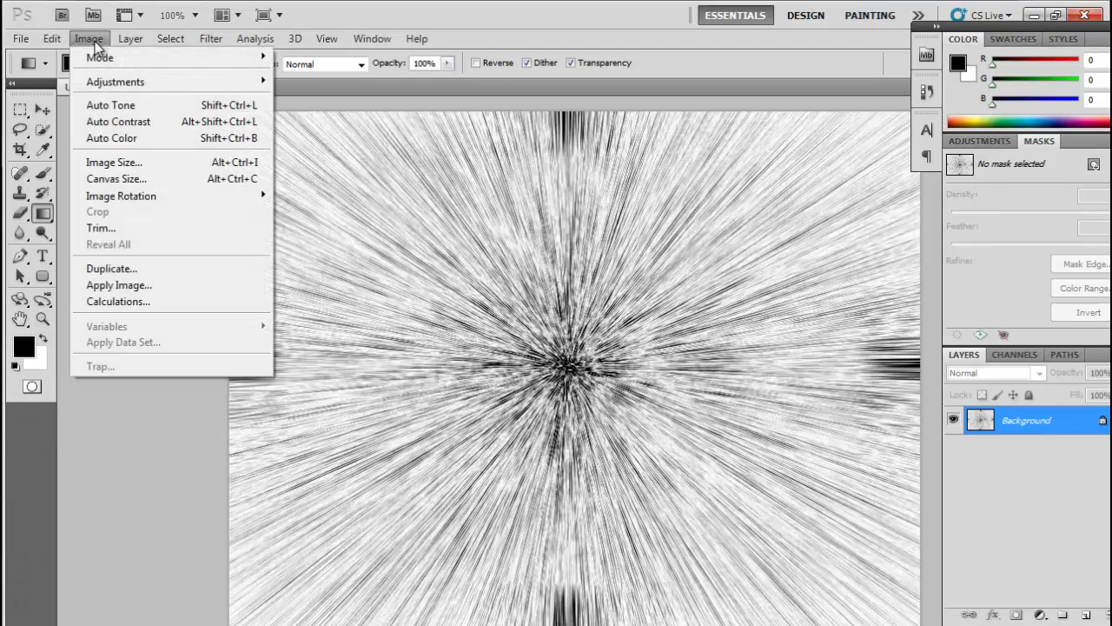
mouse_move(223, 82)
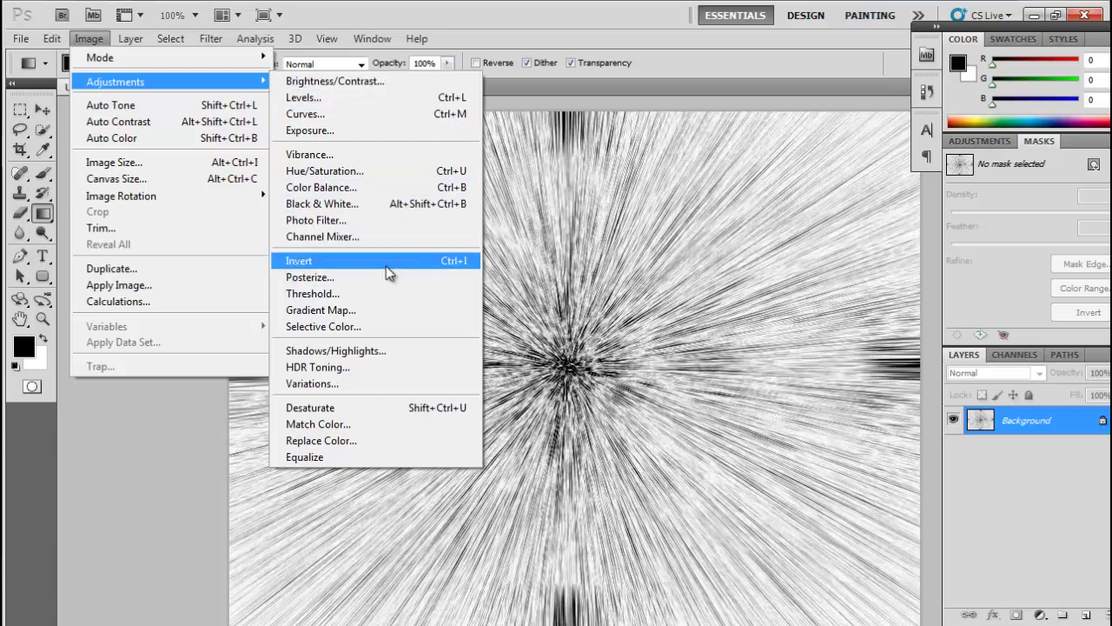
left_click(386, 262)
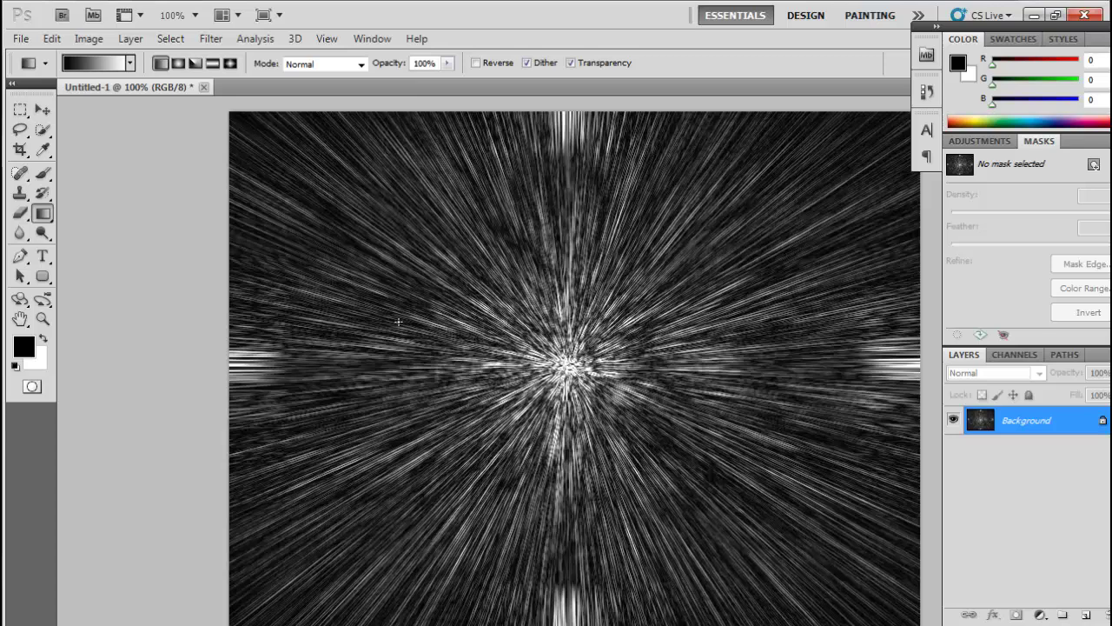
left_click(210, 41)
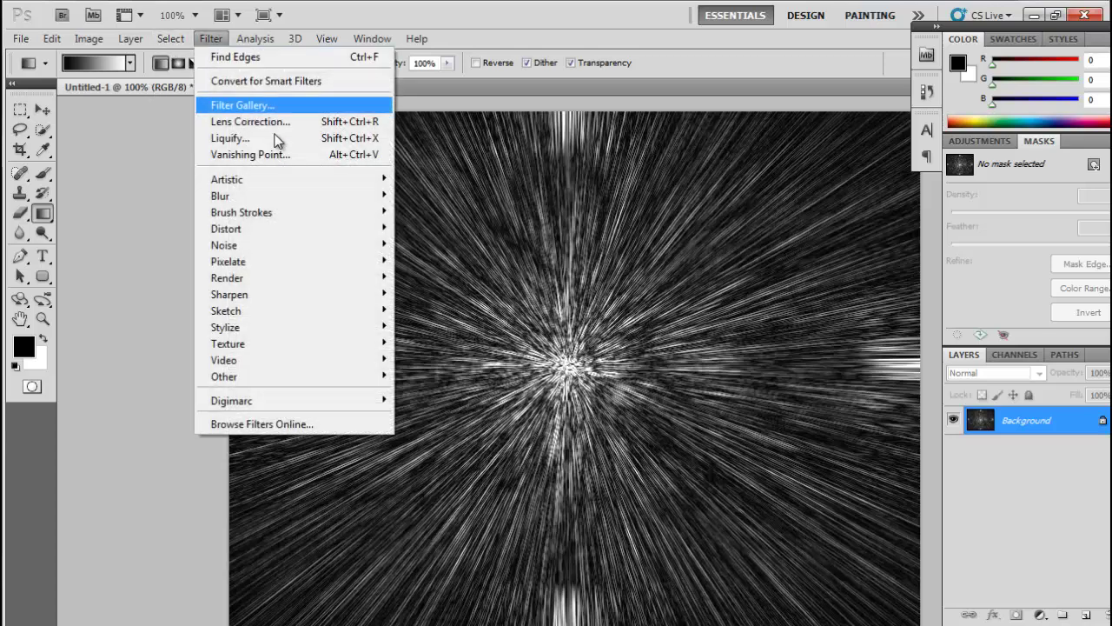
Apply a second Zoom radial blur at Best quality with Amount 95
mouse_move(331, 200)
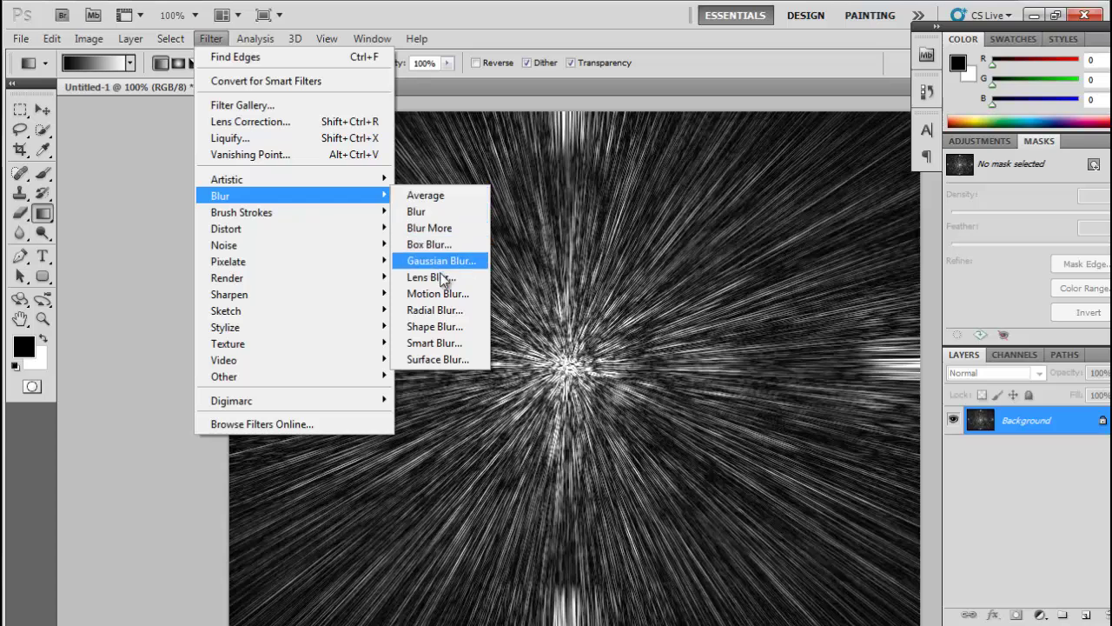
left_click(448, 311)
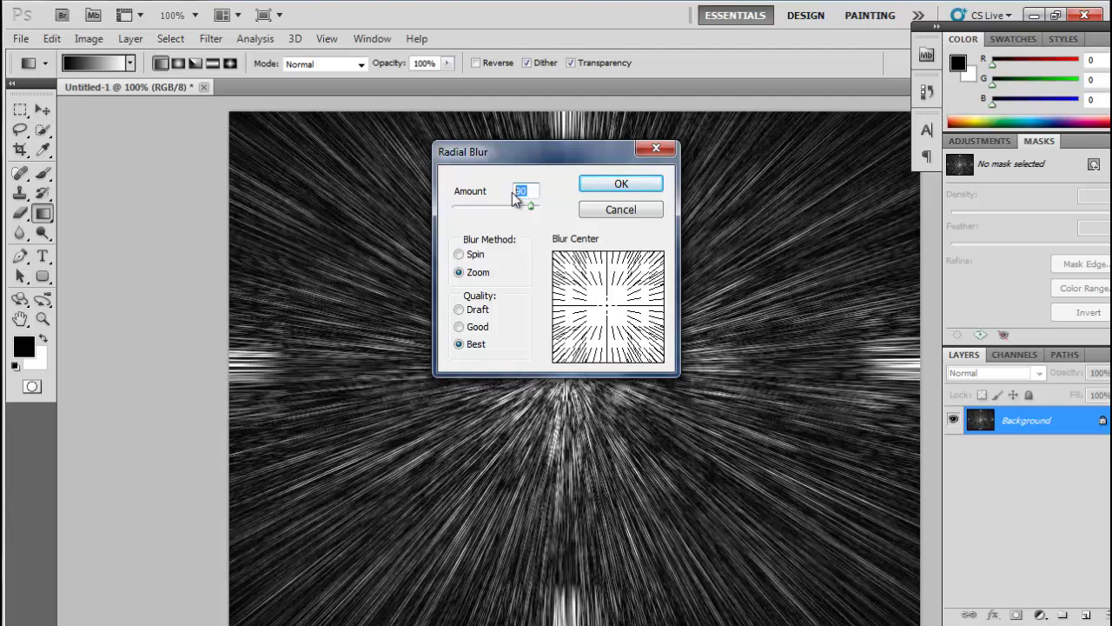
type("95")
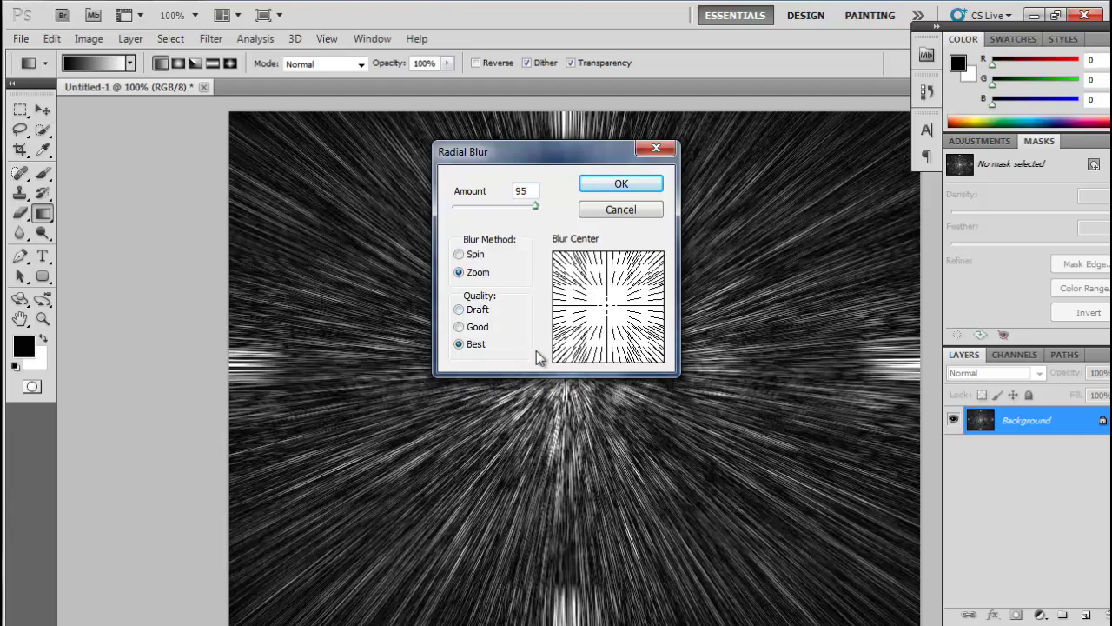
left_click(623, 189)
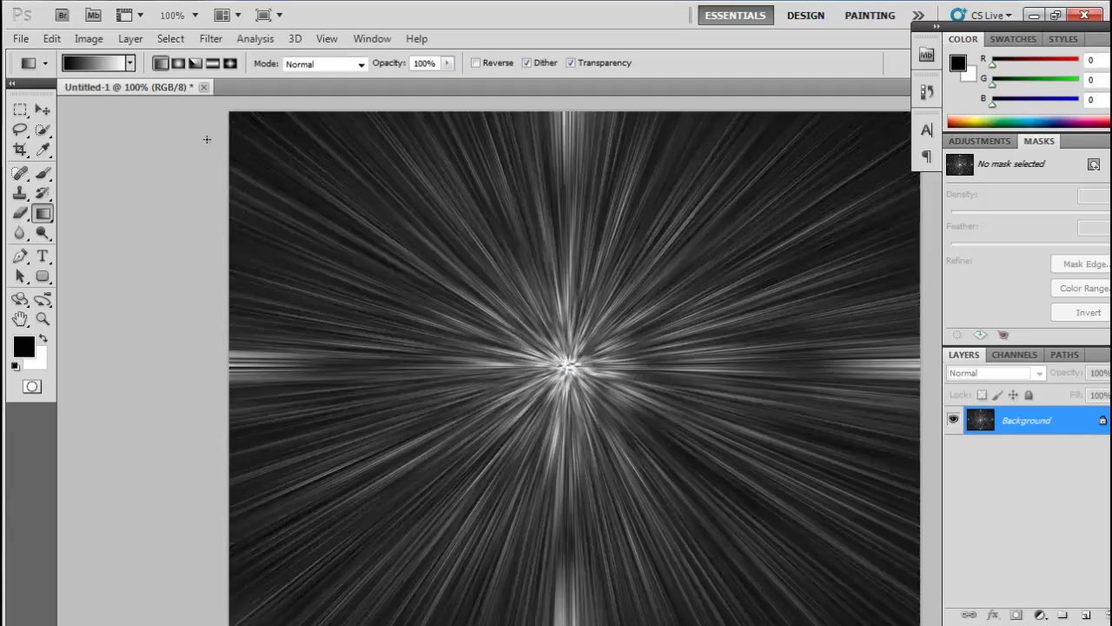
Apply a Spin radial blur with Amount 5 to give the rays a slight swirl
left_click(211, 39)
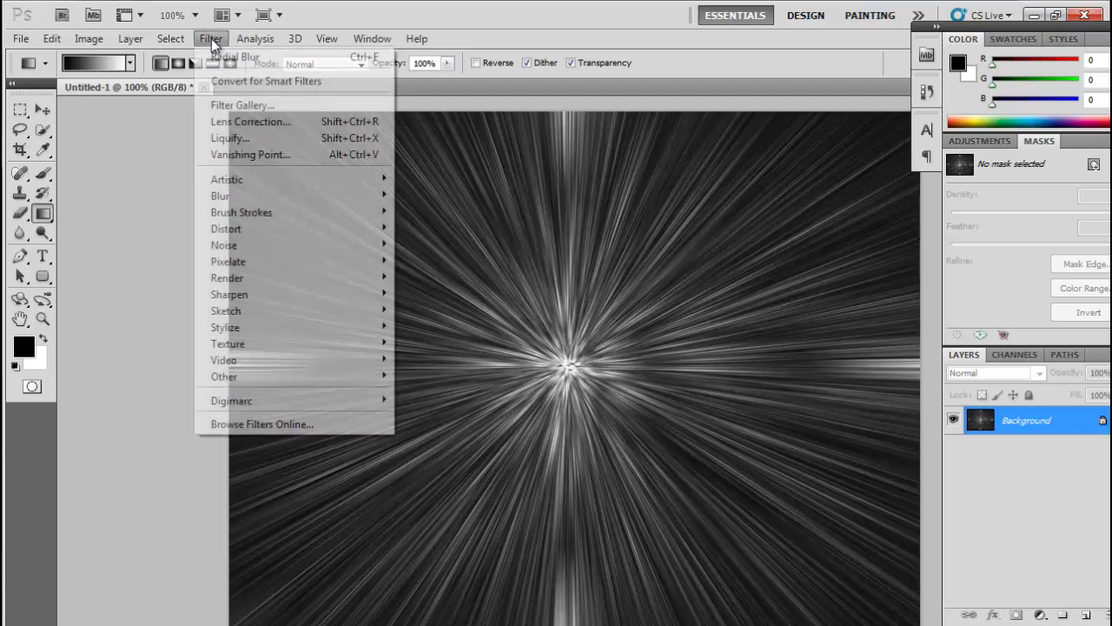
mouse_move(255, 39)
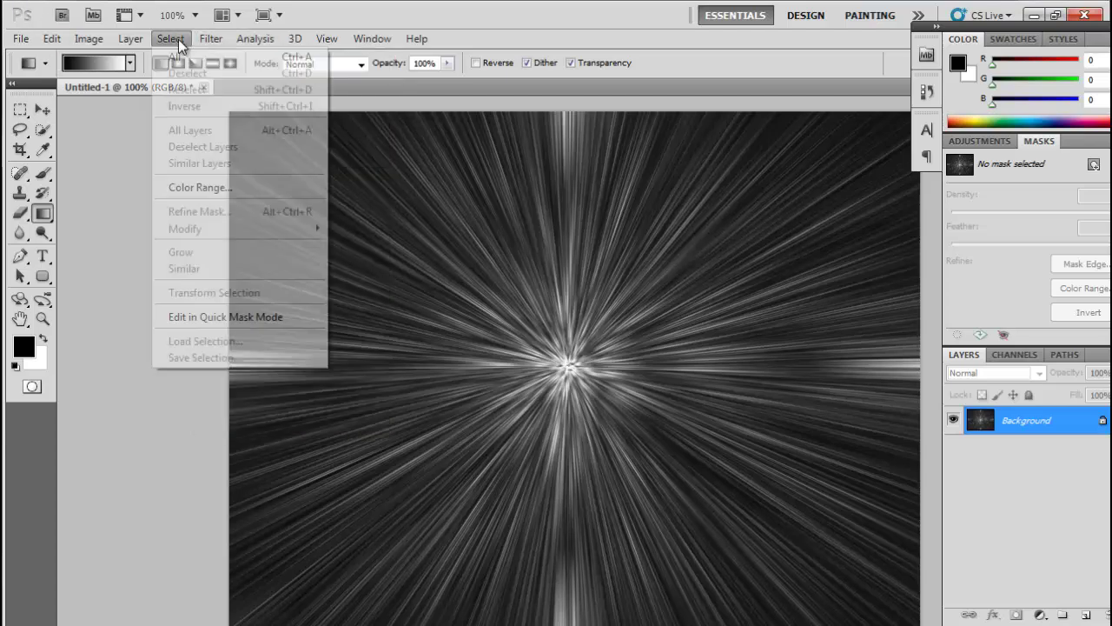
mouse_move(212, 38)
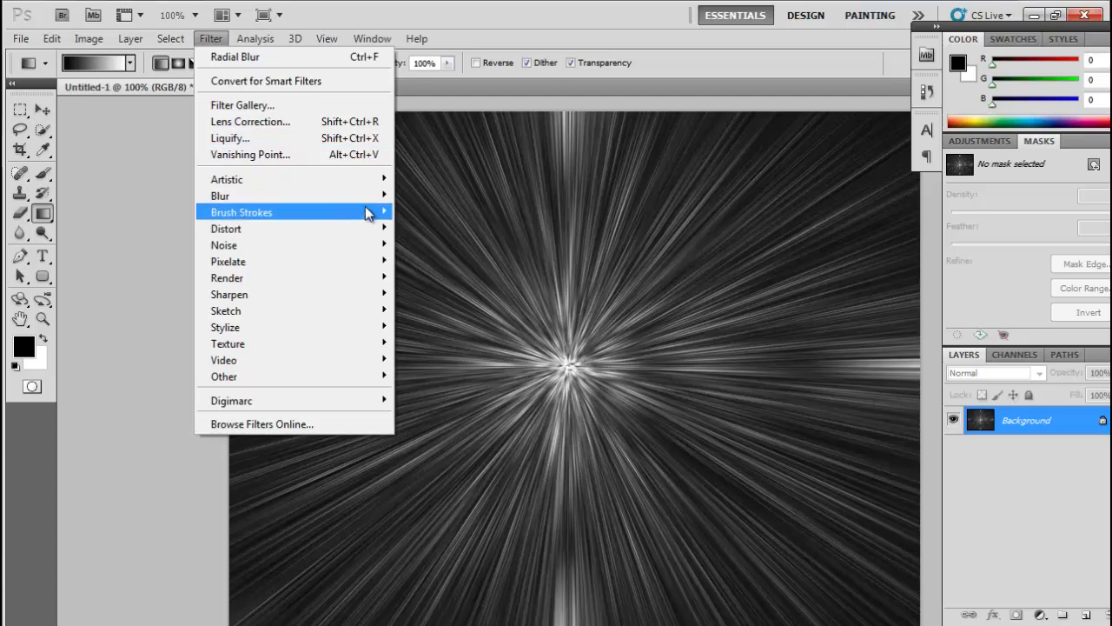
mouse_move(377, 204)
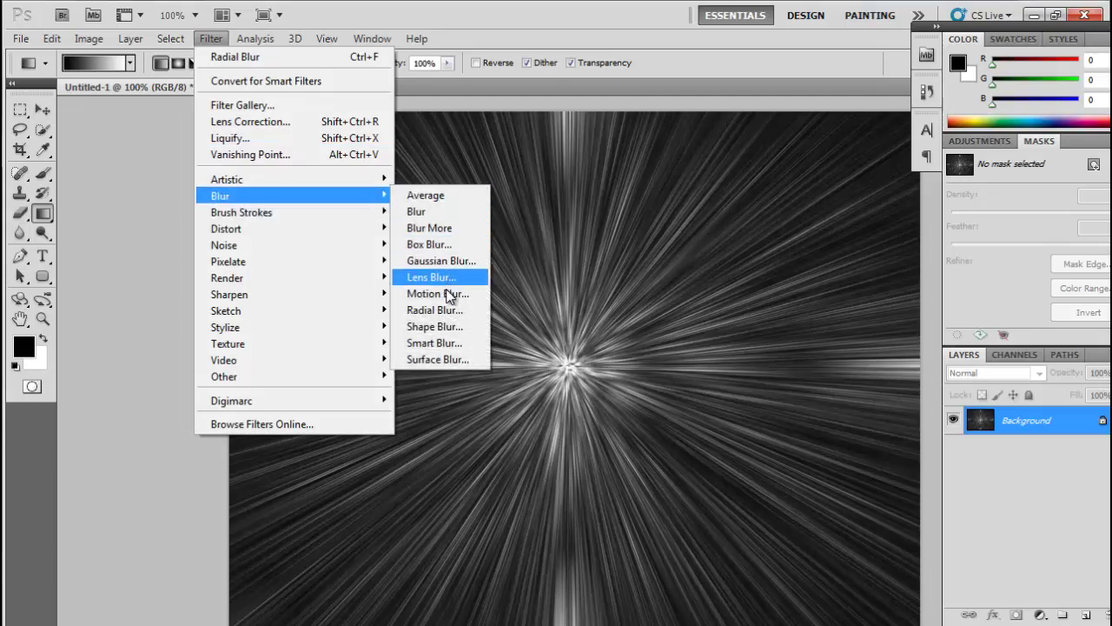
left_click(460, 311)
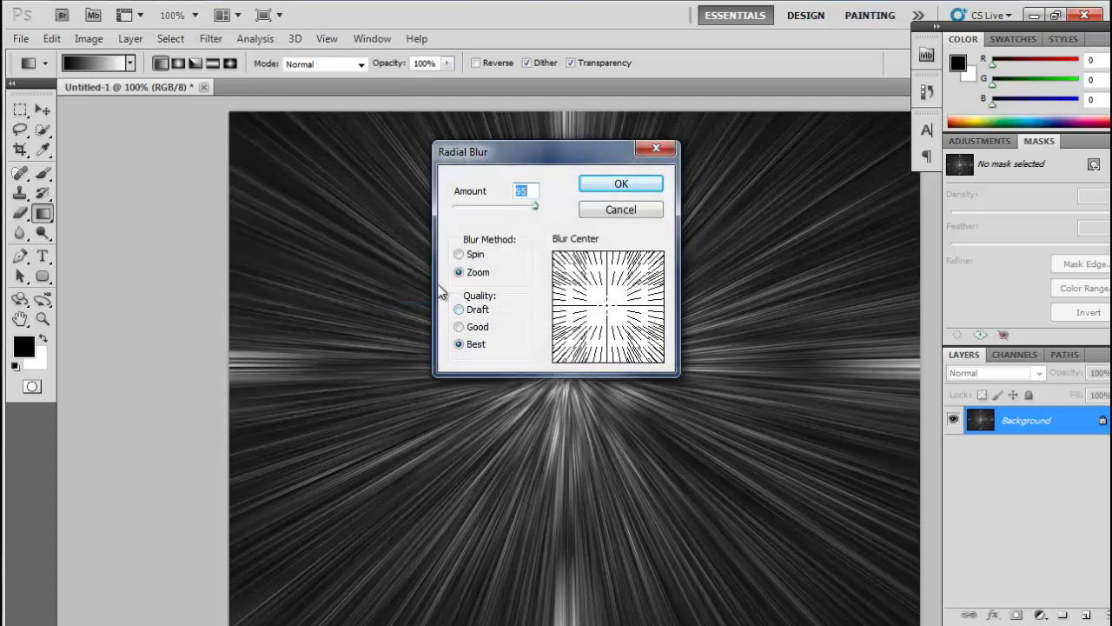
left_click(528, 192)
double_click(519, 193)
type("5")
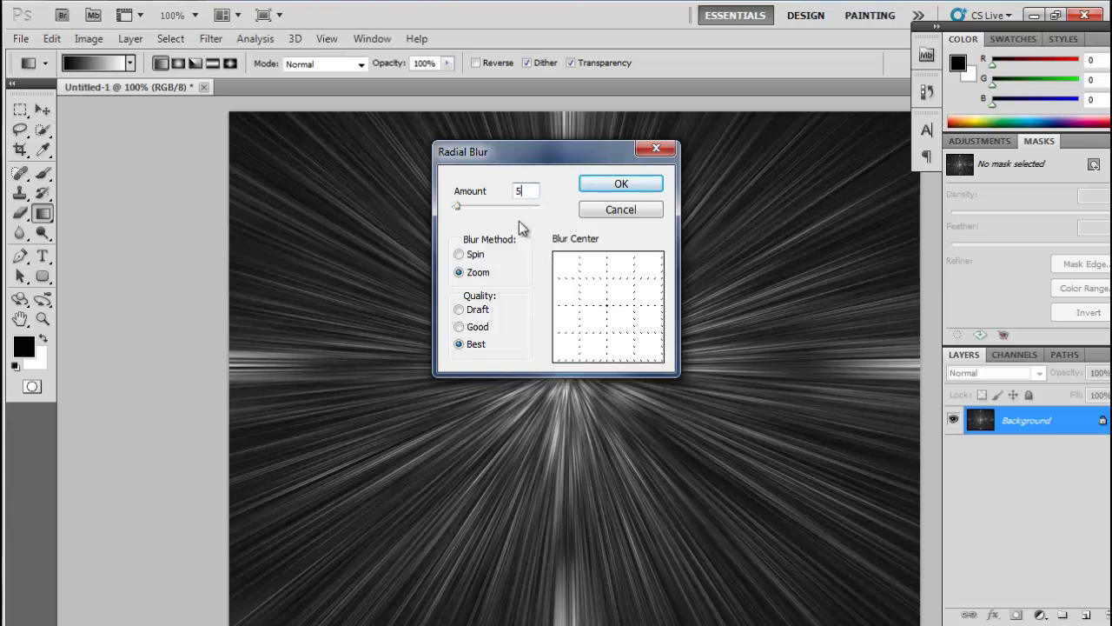
left_click(477, 256)
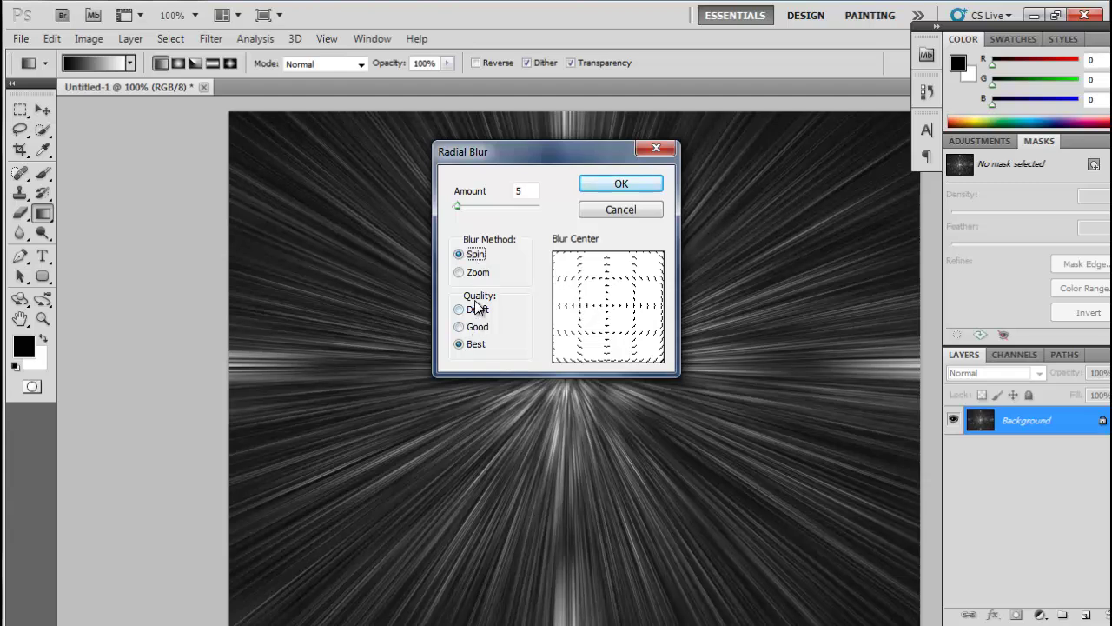
left_click(636, 182)
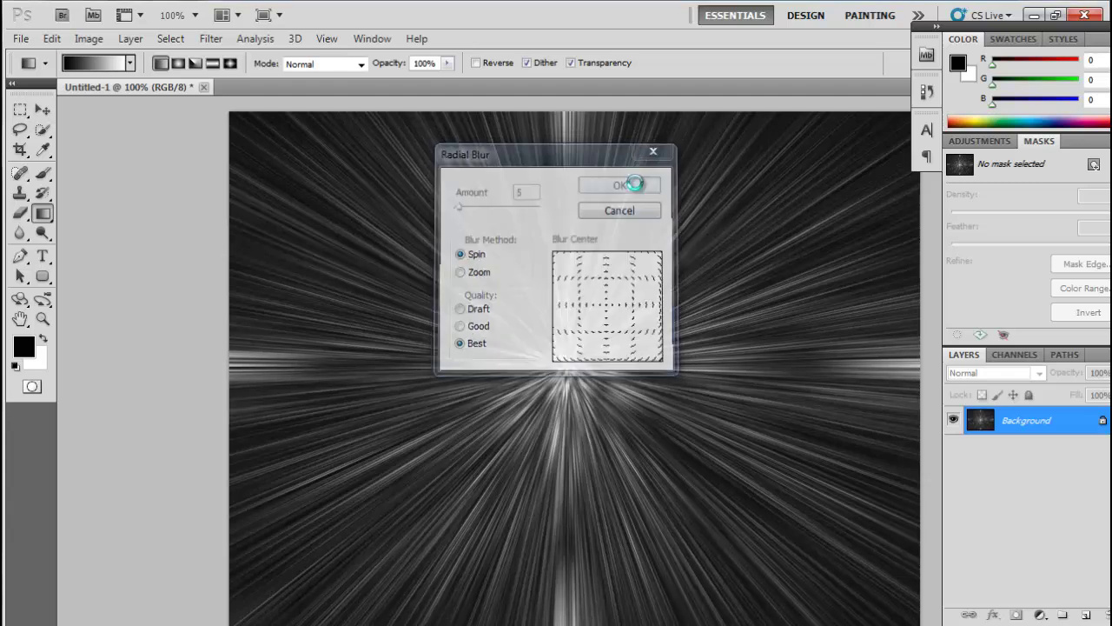
left_click(206, 39)
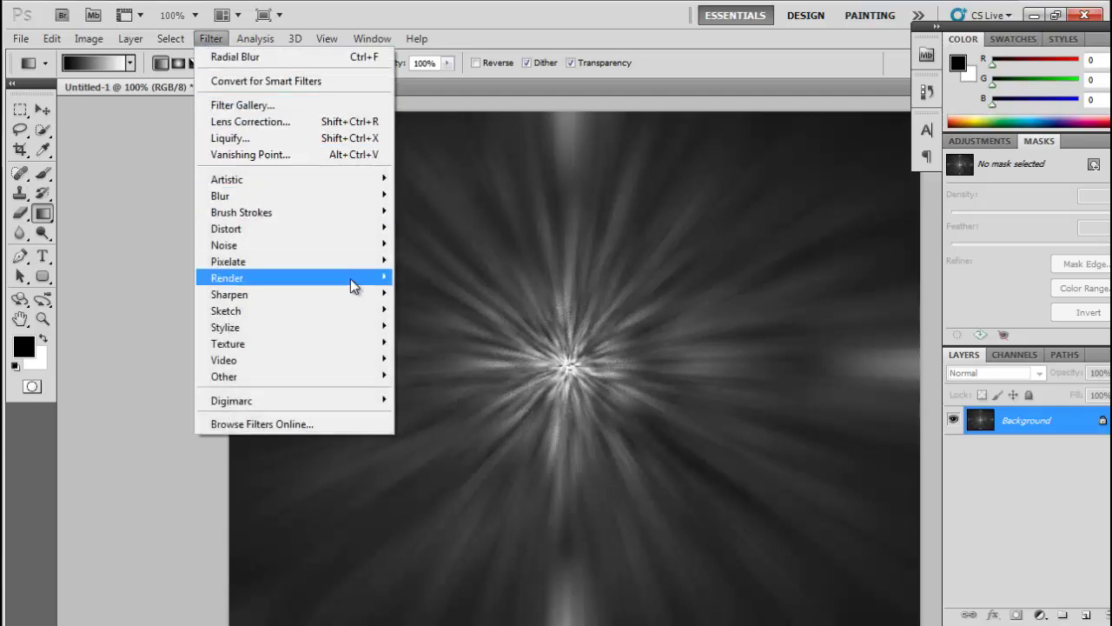
Bring up the Filter > Stylize submenu
mouse_move(371, 331)
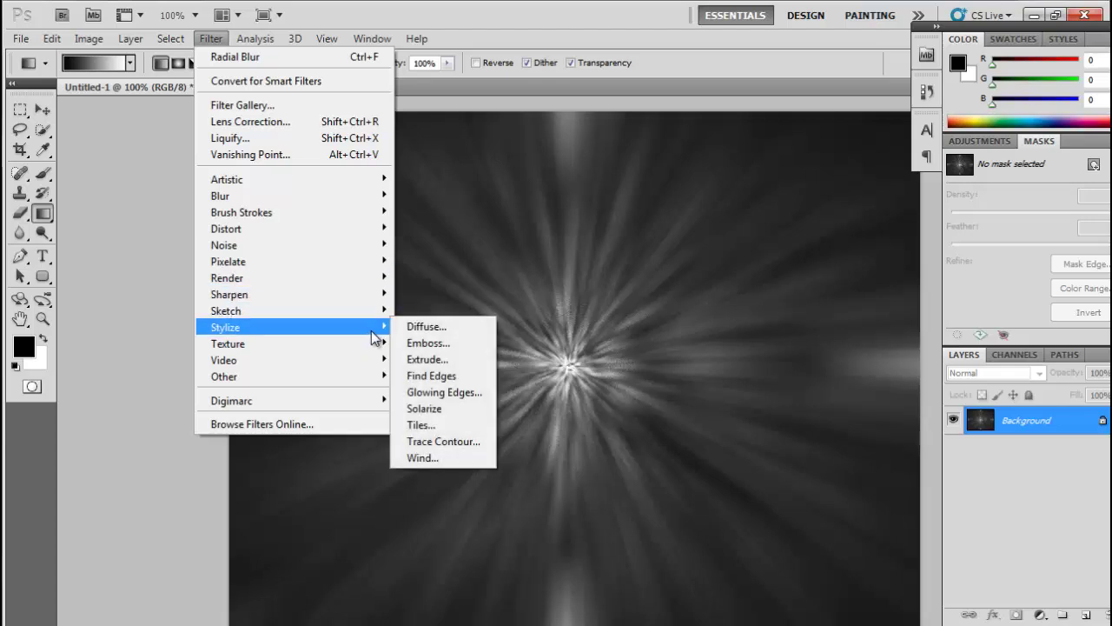
Apply Find Edges again and invert the image for crisp white rays on black
left_click(457, 373)
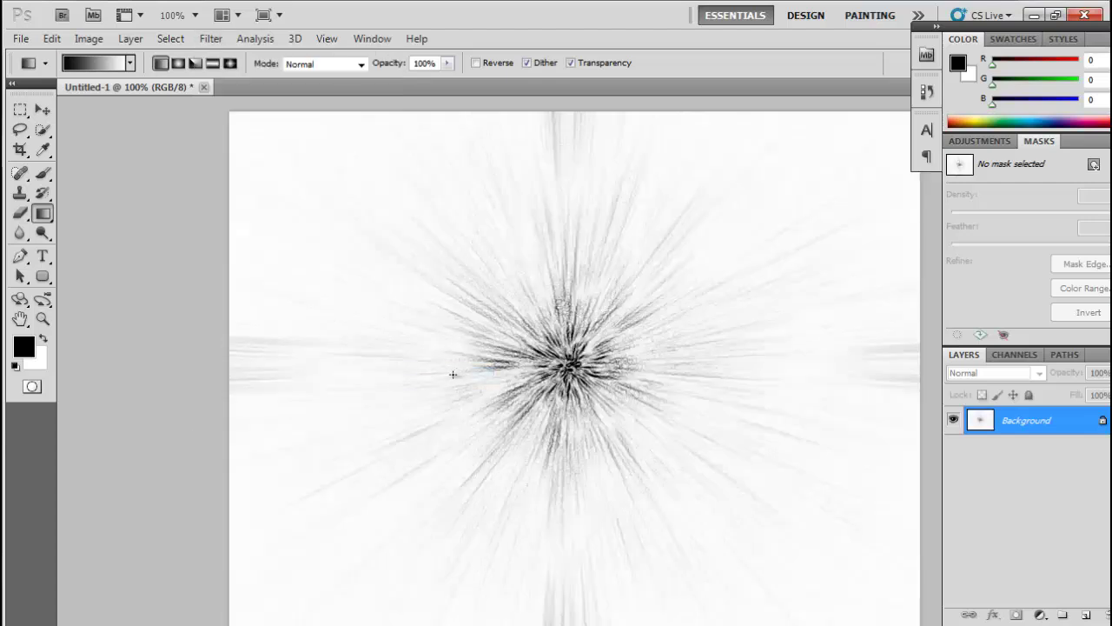
left_click(87, 40)
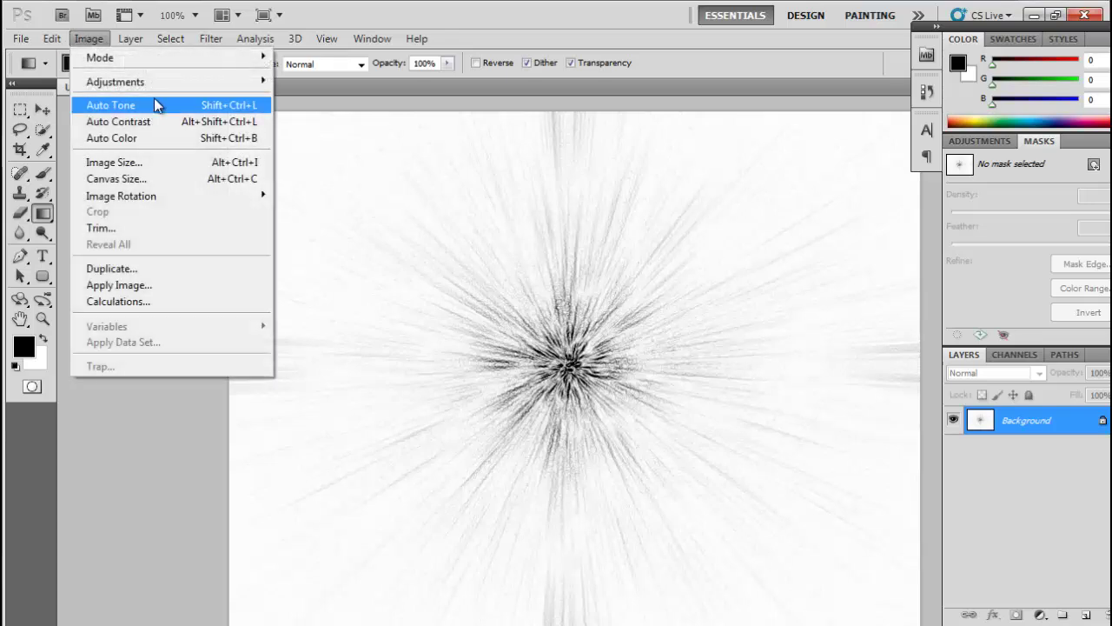
mouse_move(169, 82)
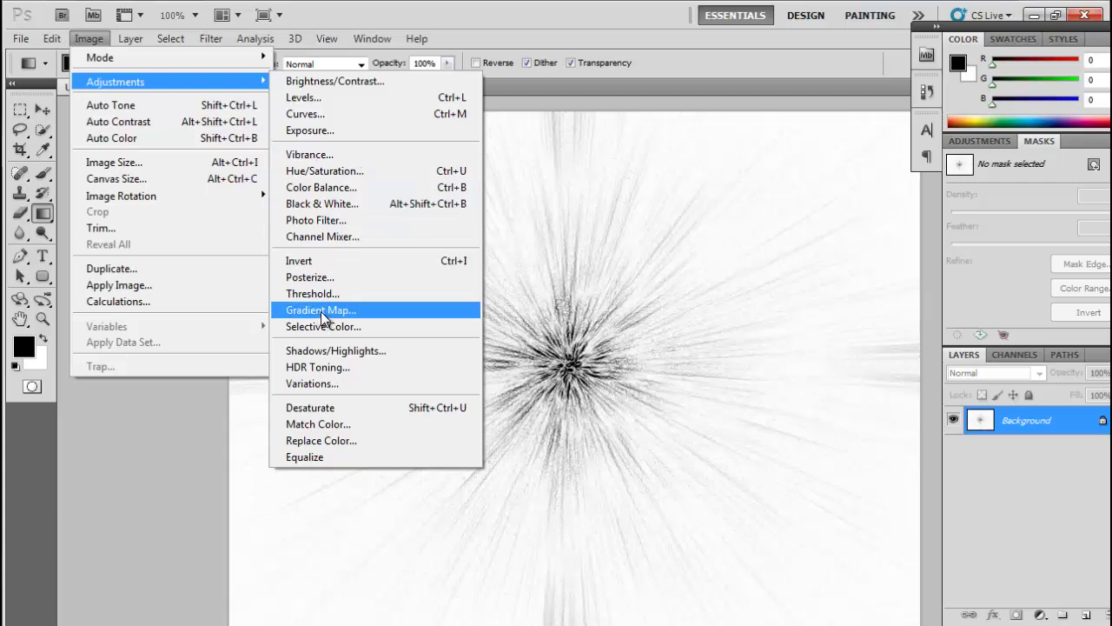
left_click(333, 265)
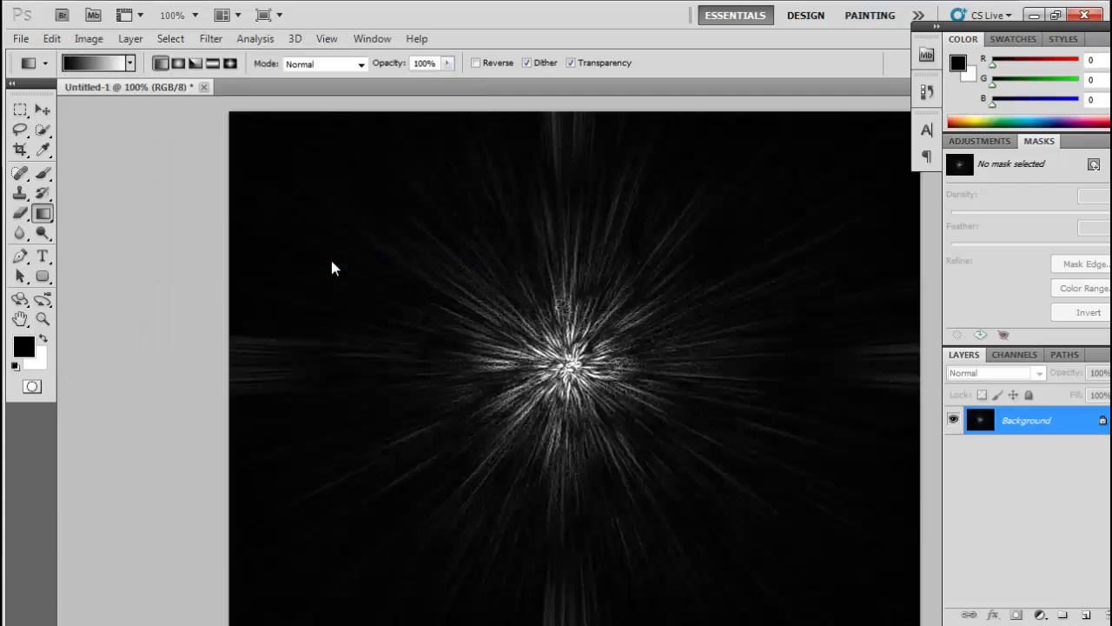
left_click(199, 44)
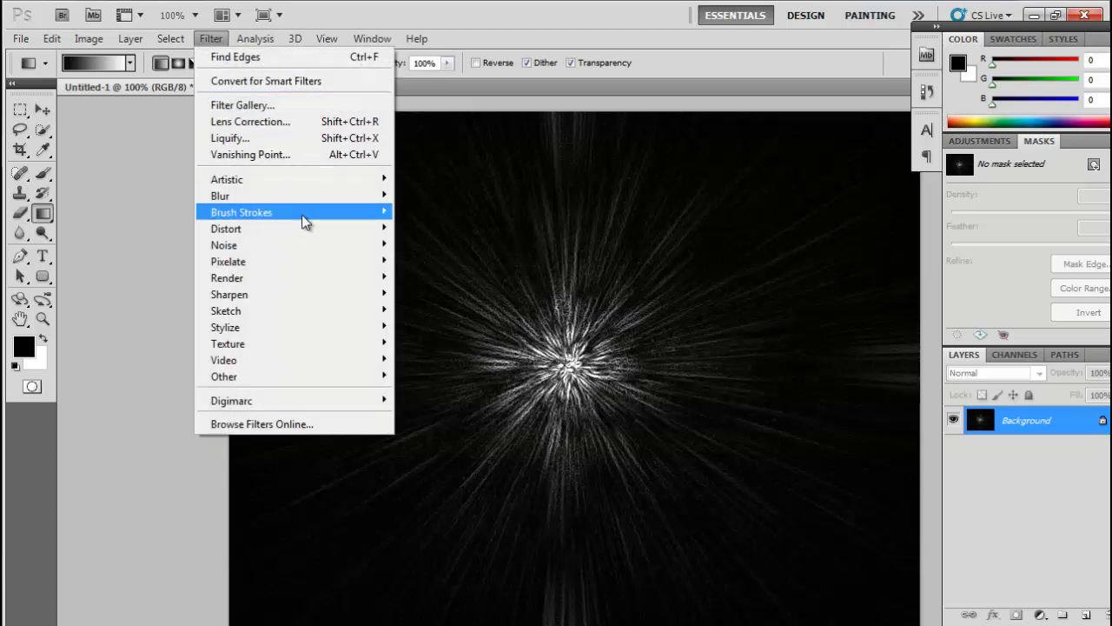
Apply a Zoom Radial Blur at amount 93 to soften the white rays into glowing streaks
mouse_move(354, 210)
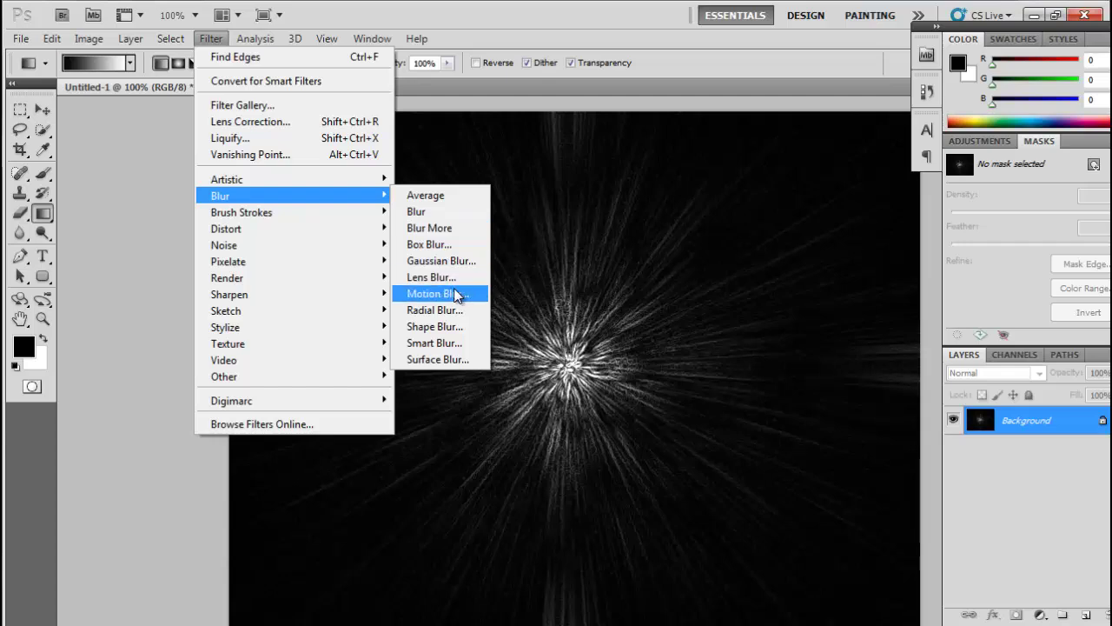
left_click(458, 310)
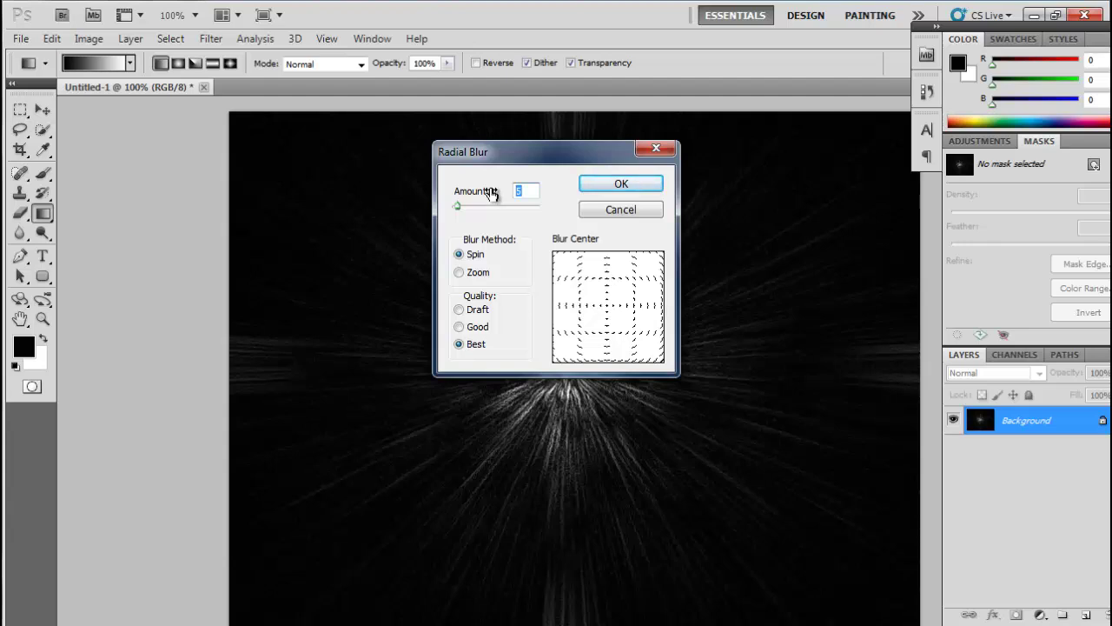
type("93")
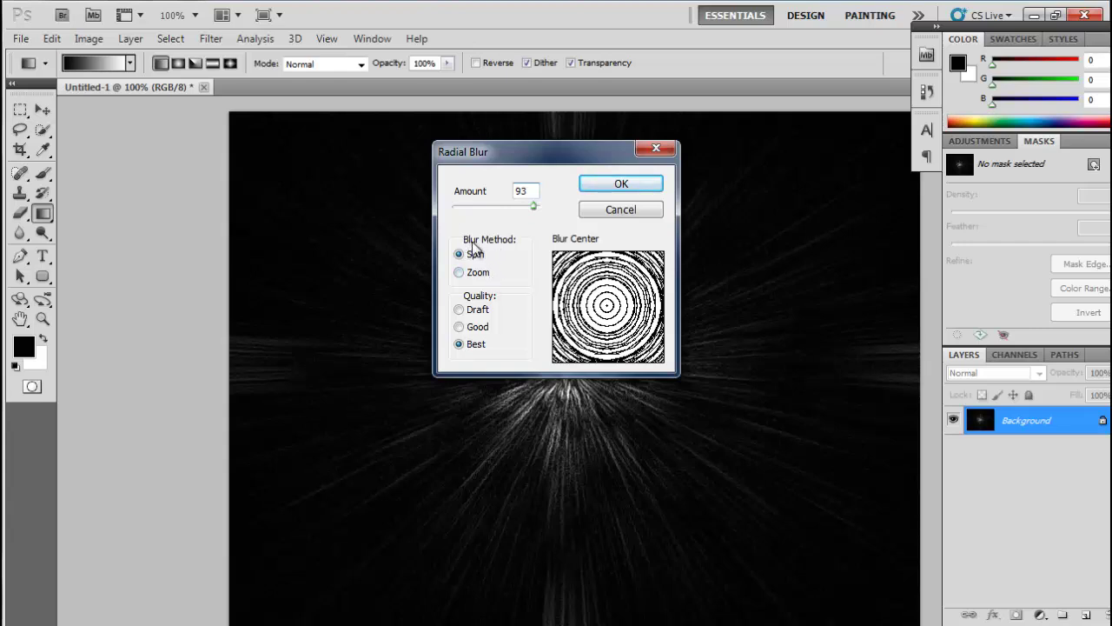
left_click(477, 272)
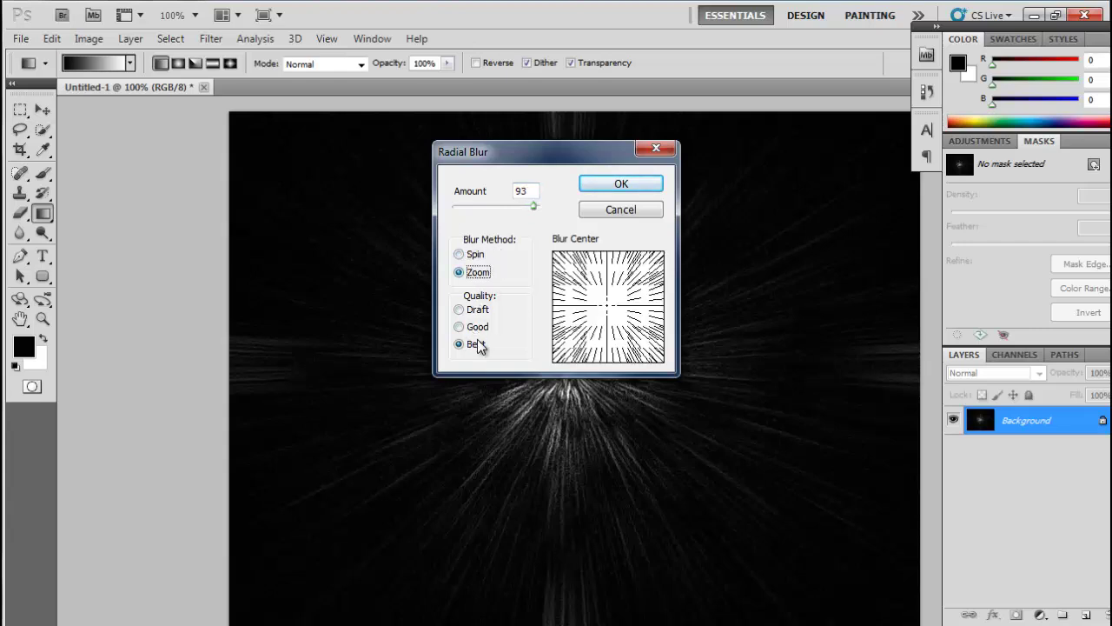
left_click(617, 186)
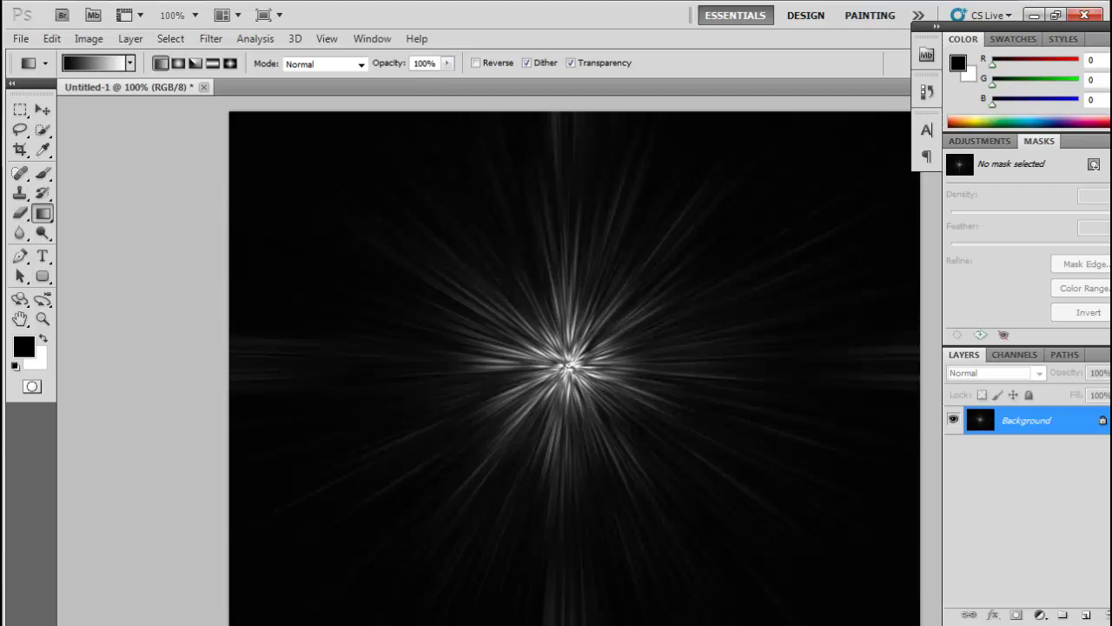
Add an empty Layer 1 and set the foreground colour to dark red #8d1313
left_click(1086, 616)
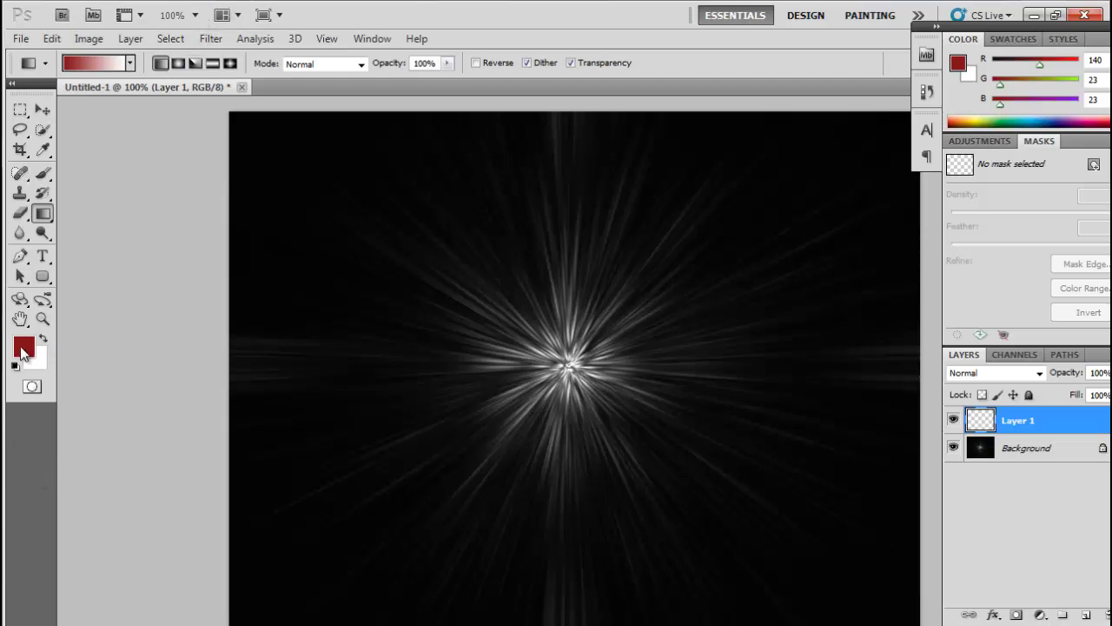
left_click(23, 350)
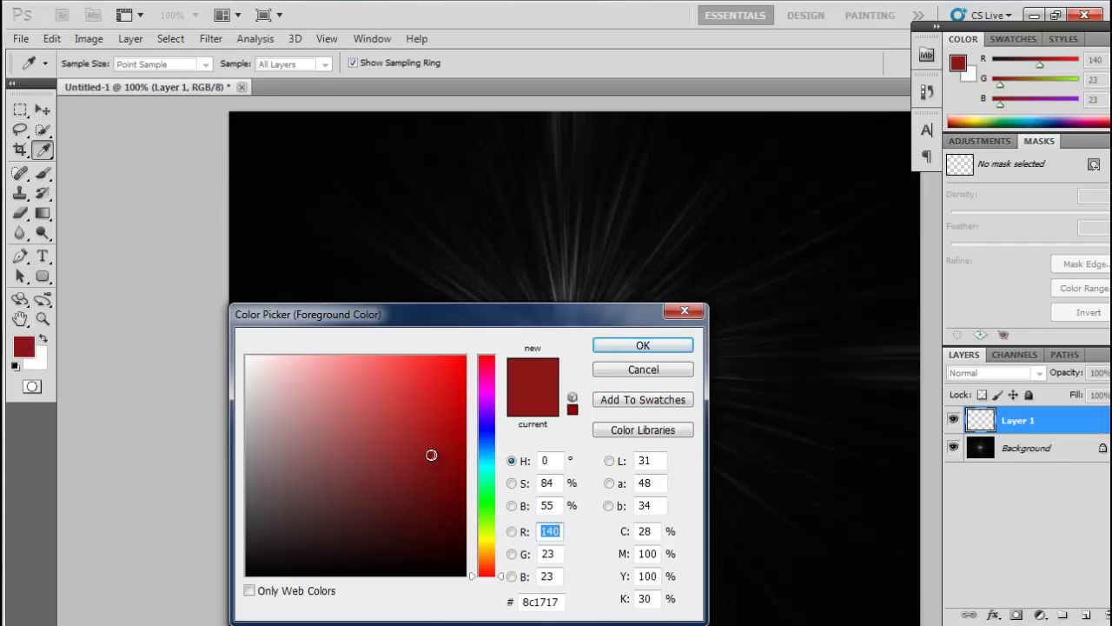
left_click_drag(430, 455, 436, 454)
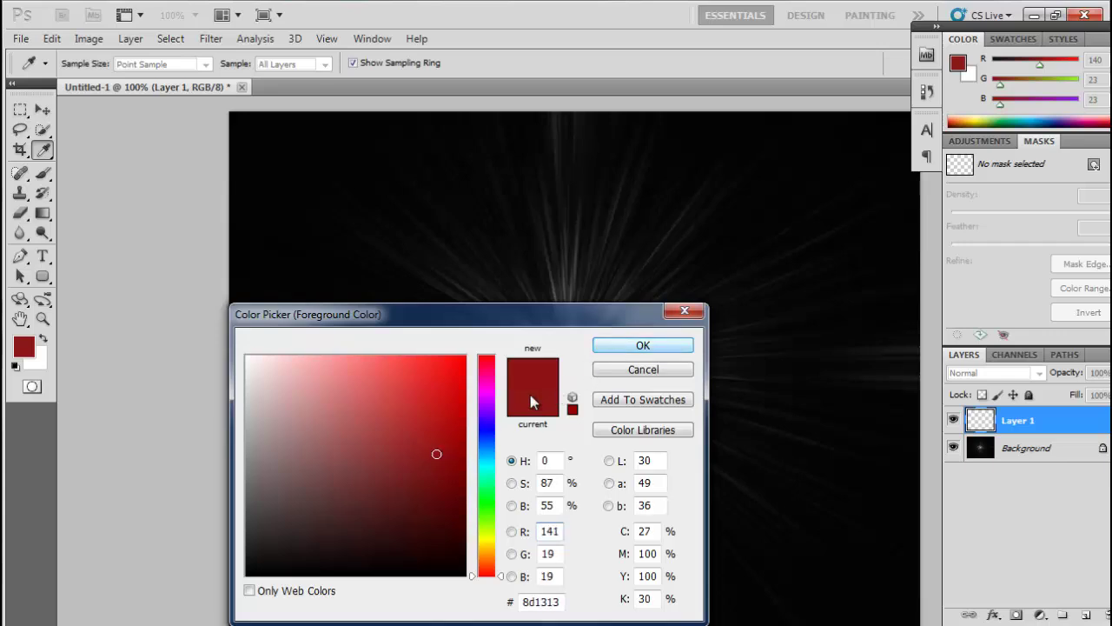
left_click(643, 346)
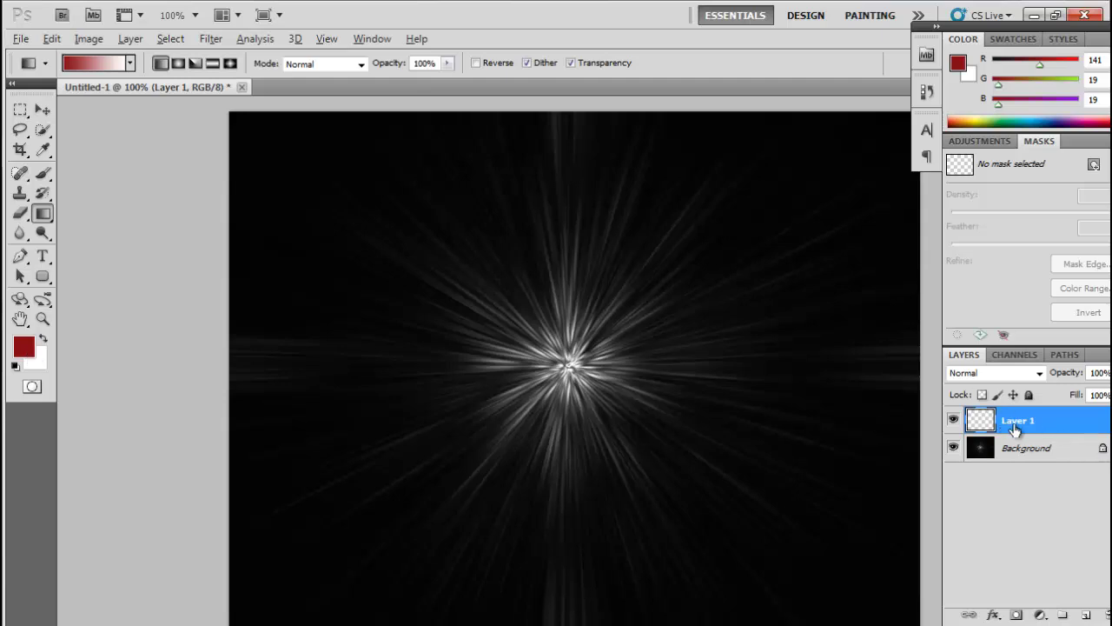
Fill Layer 1 with the dark red and set its blend mode to Darken
key("alt+BackSpace")
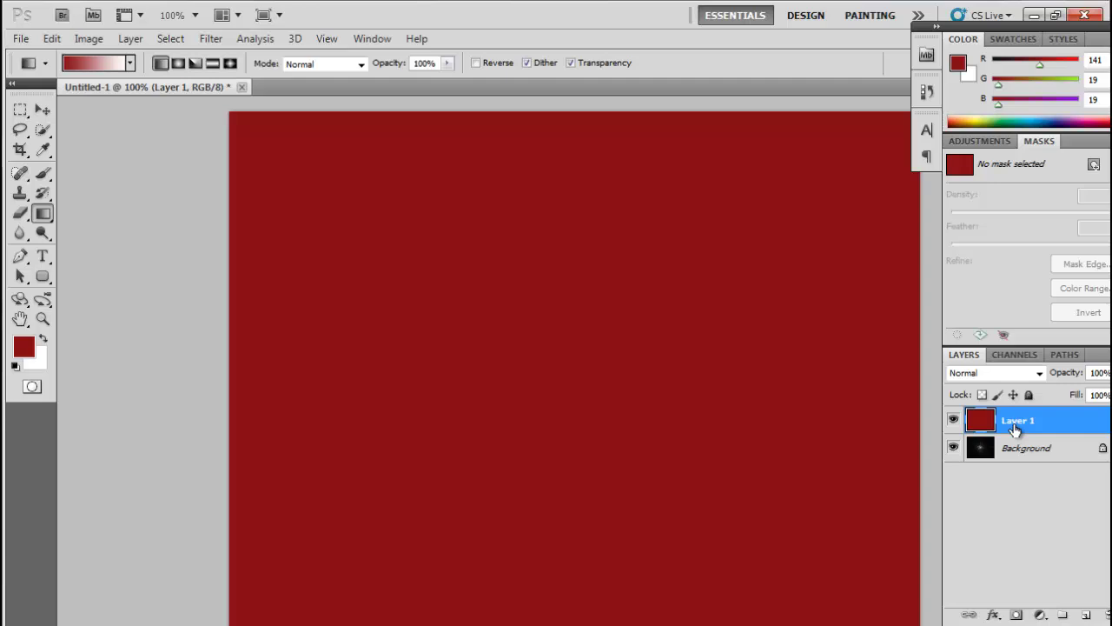
left_click(1039, 373)
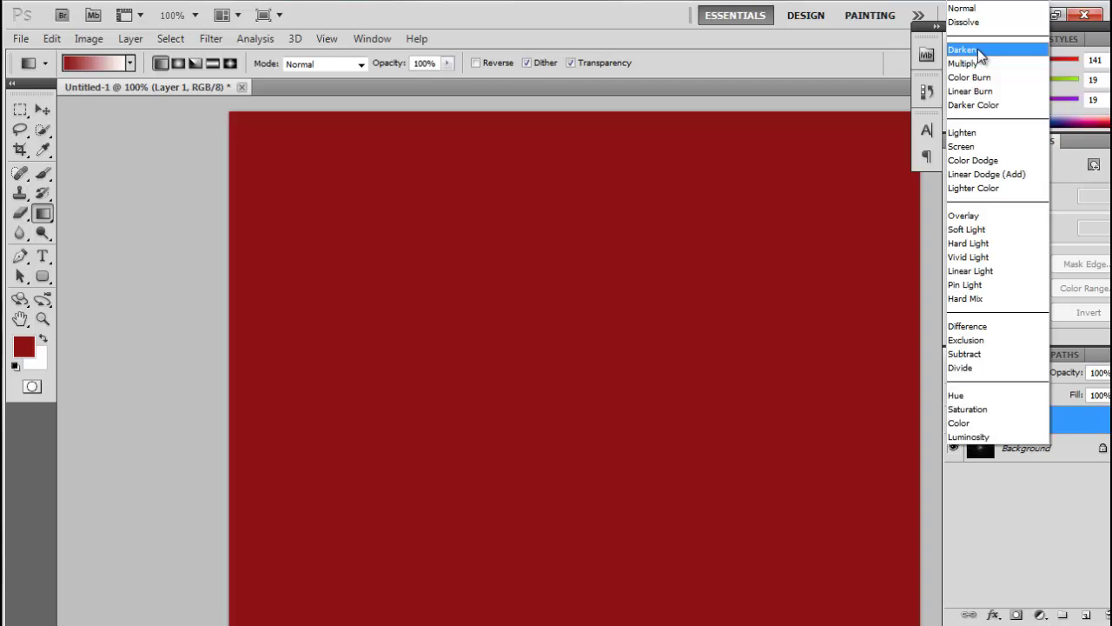
left_click(977, 48)
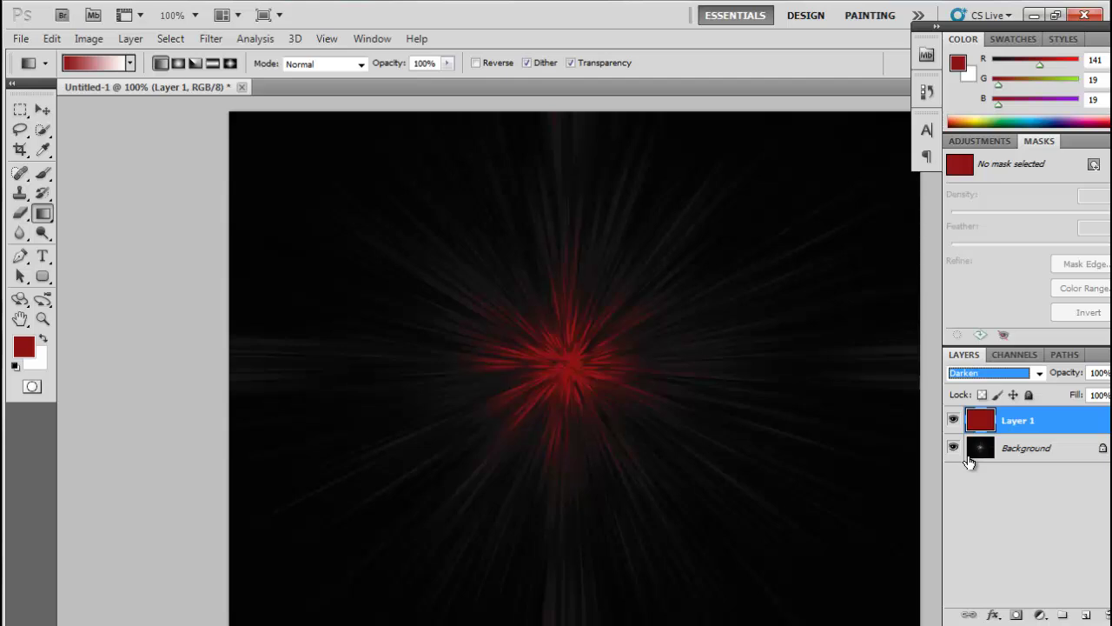
Cycle Layer 1's blend mode through Multiply, Linear Burn, Overlay, Vivid Light, Hard Mix, Subtract, Divide and Hue
key("Down")
key("Down")
key("Down")
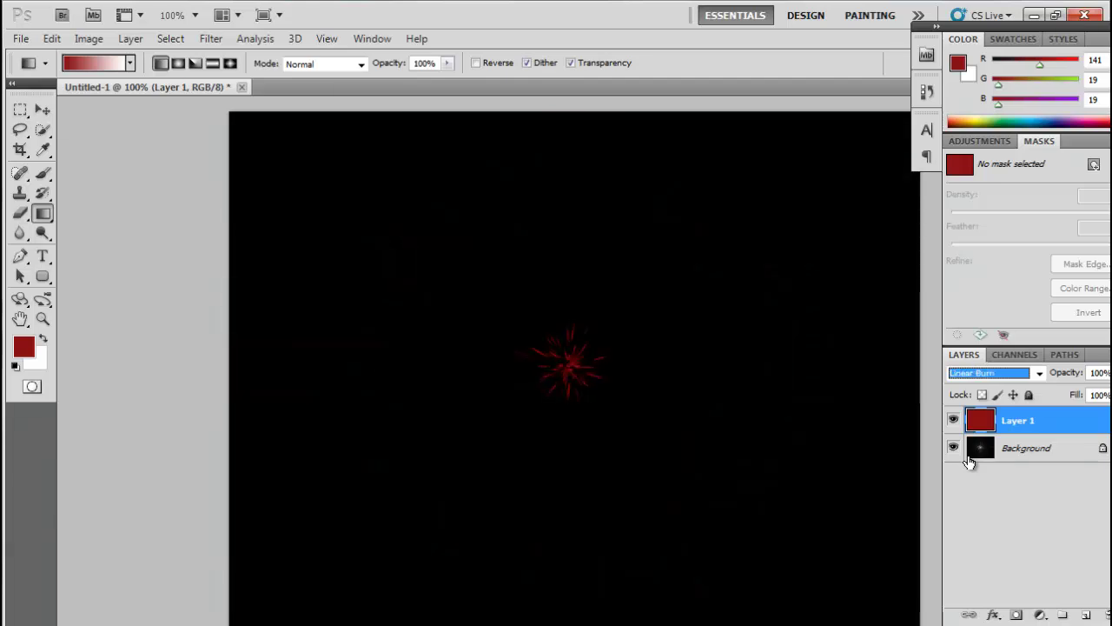
key("Down")
key("Down")
key("Down")
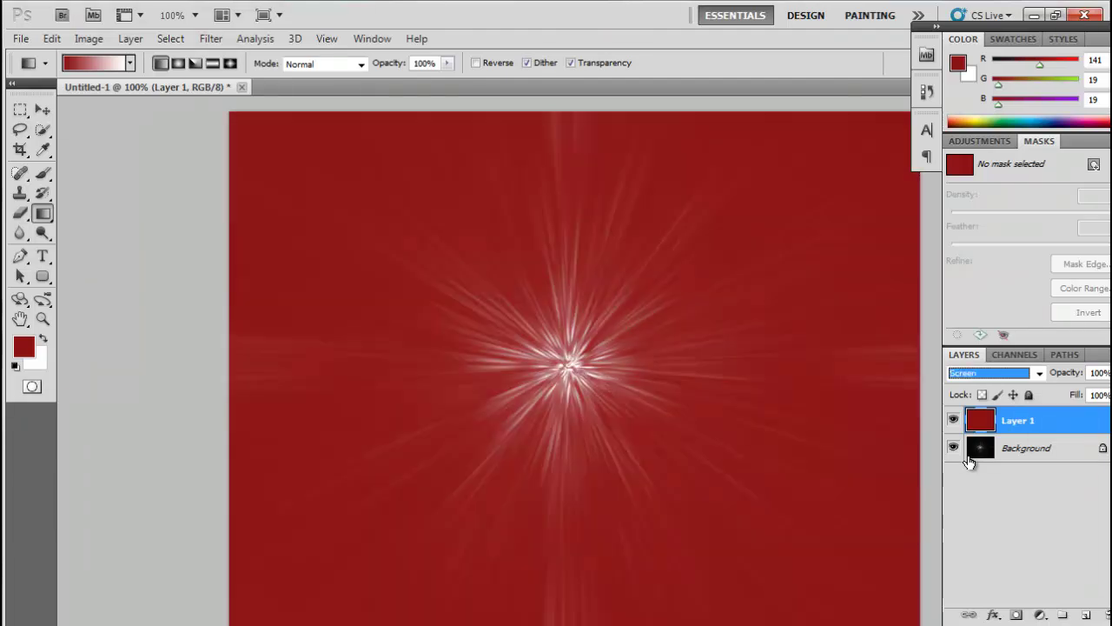
key("Down")
key("Down")
key("Down")
key("Down")
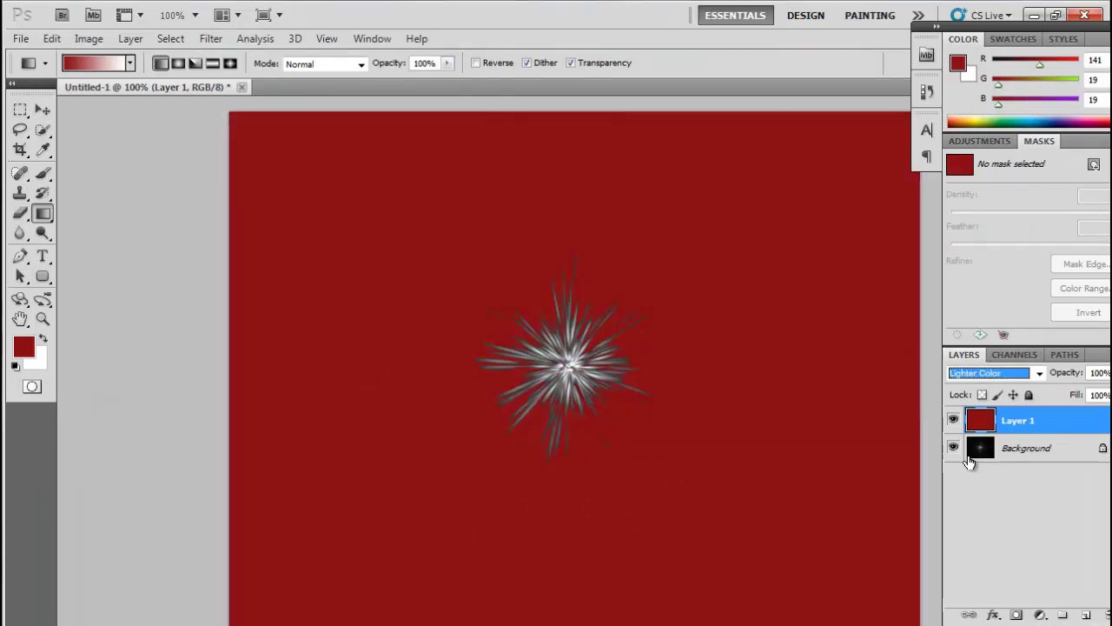
key("Down")
key("Down")
key("Down")
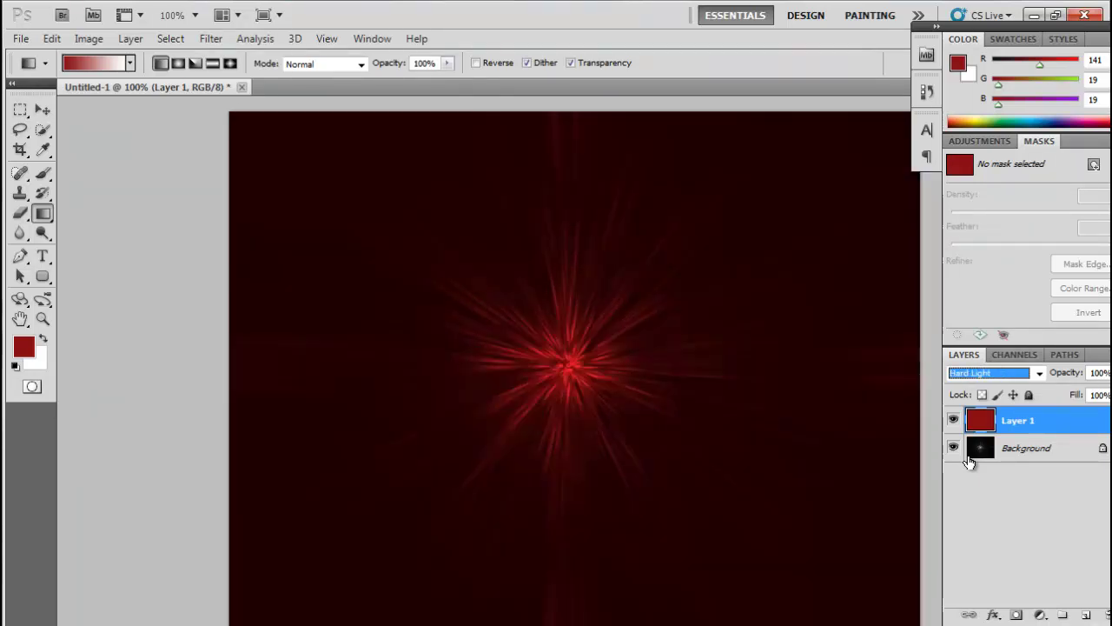
key("Down")
key("Down")
key("Down")
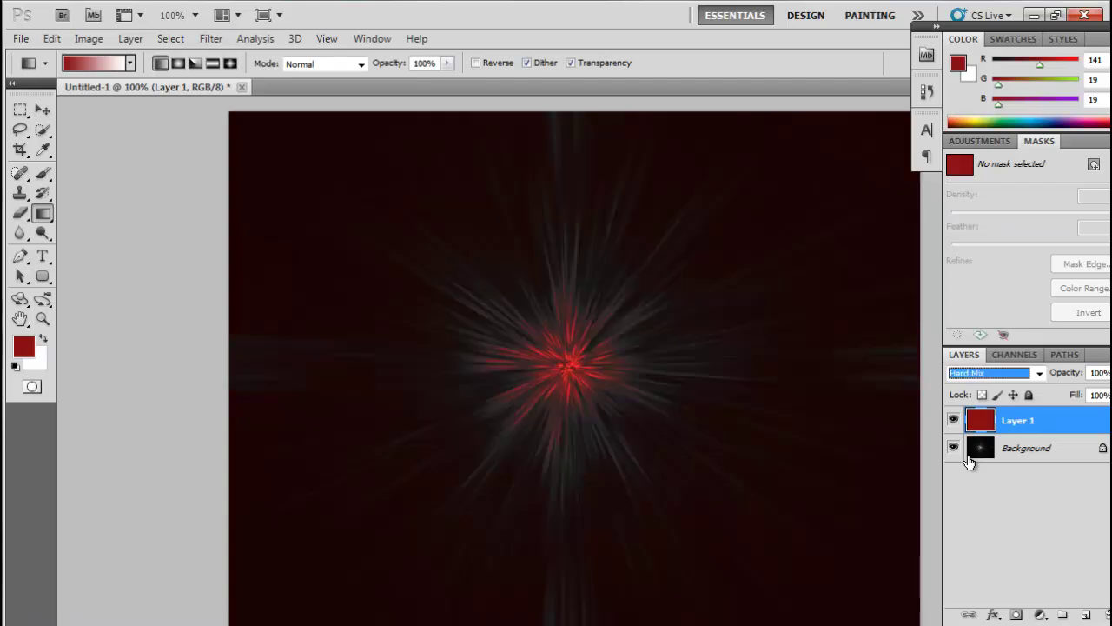
key("Down")
key("Down")
key("Down")
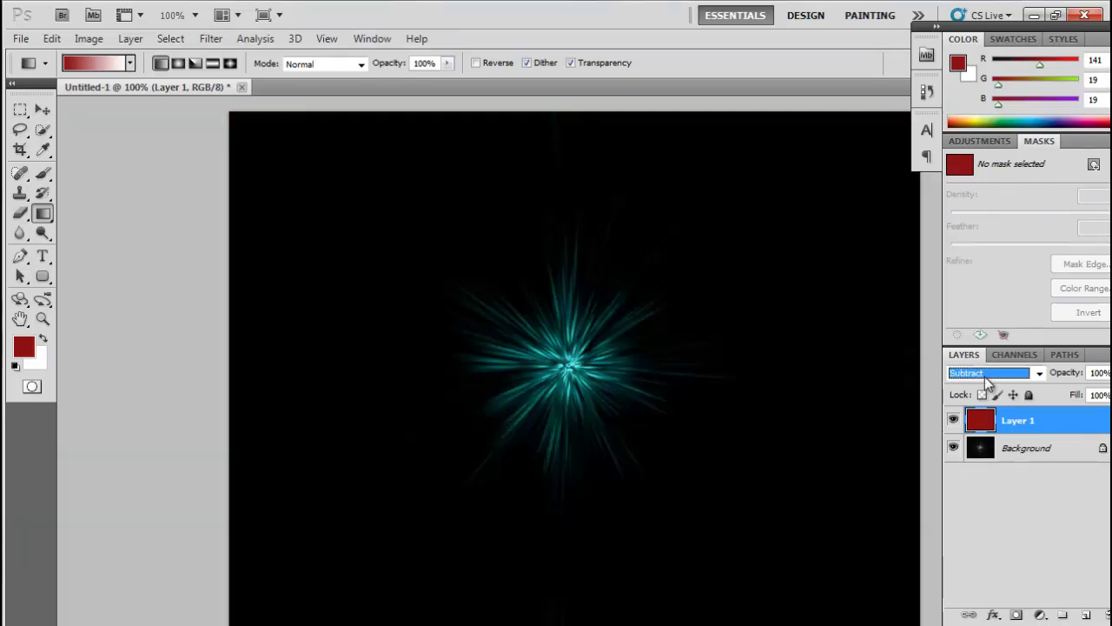
key("Down")
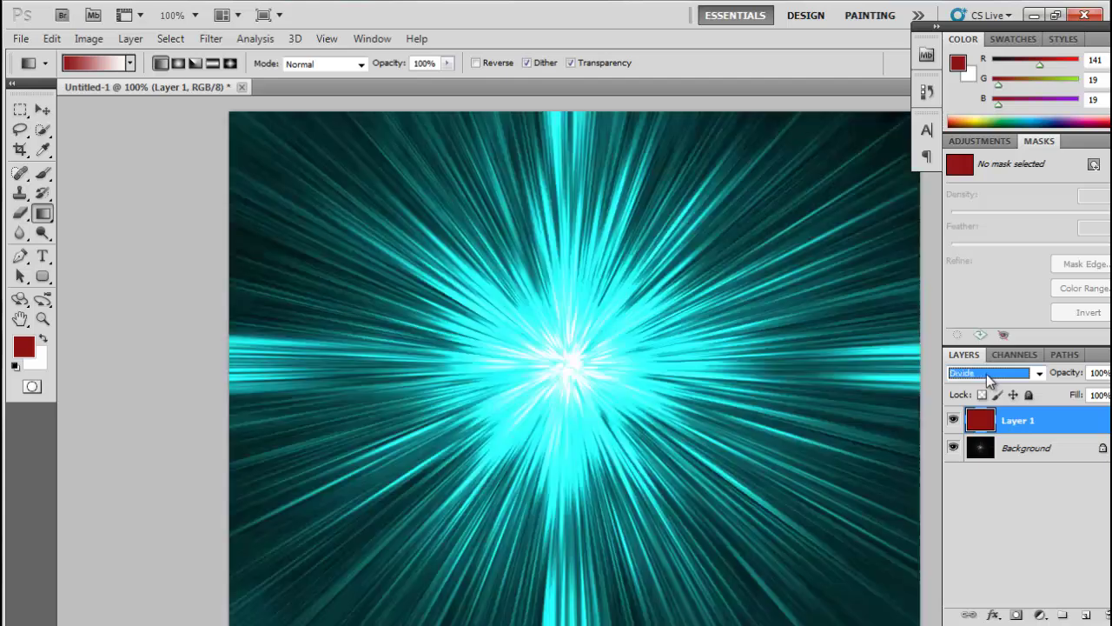
key("Down")
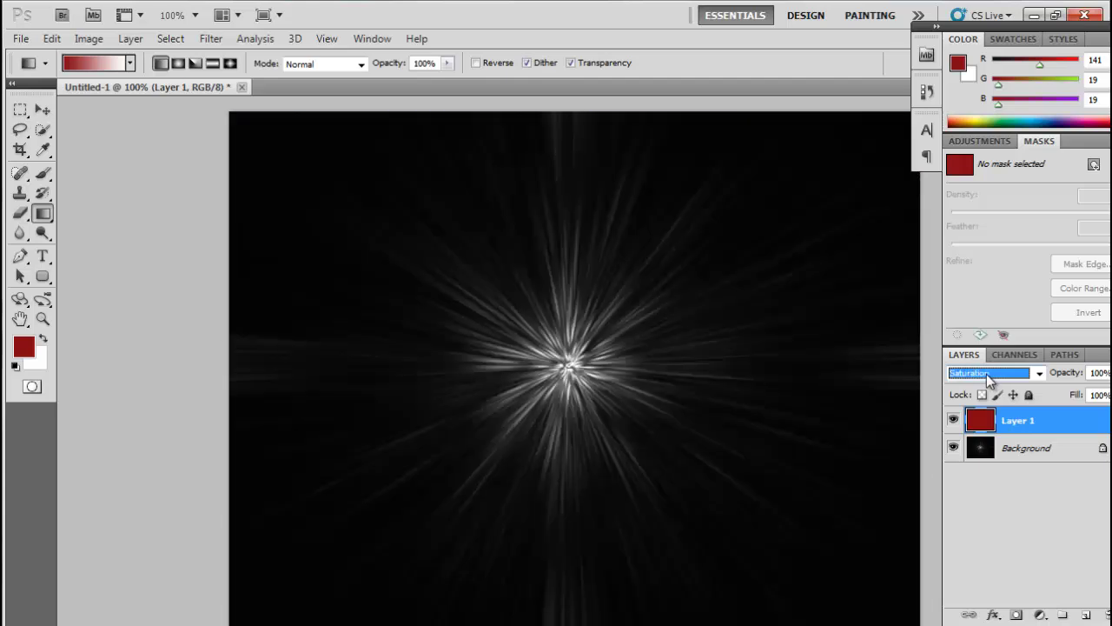
Compare the Hue, Luminosity, Subtract and Color blends, settling back on Divide
key("Up")
key("Up")
key("Down")
key("Up")
key("Up")
key("Up")
key("Up")
key("Up")
key("Up")
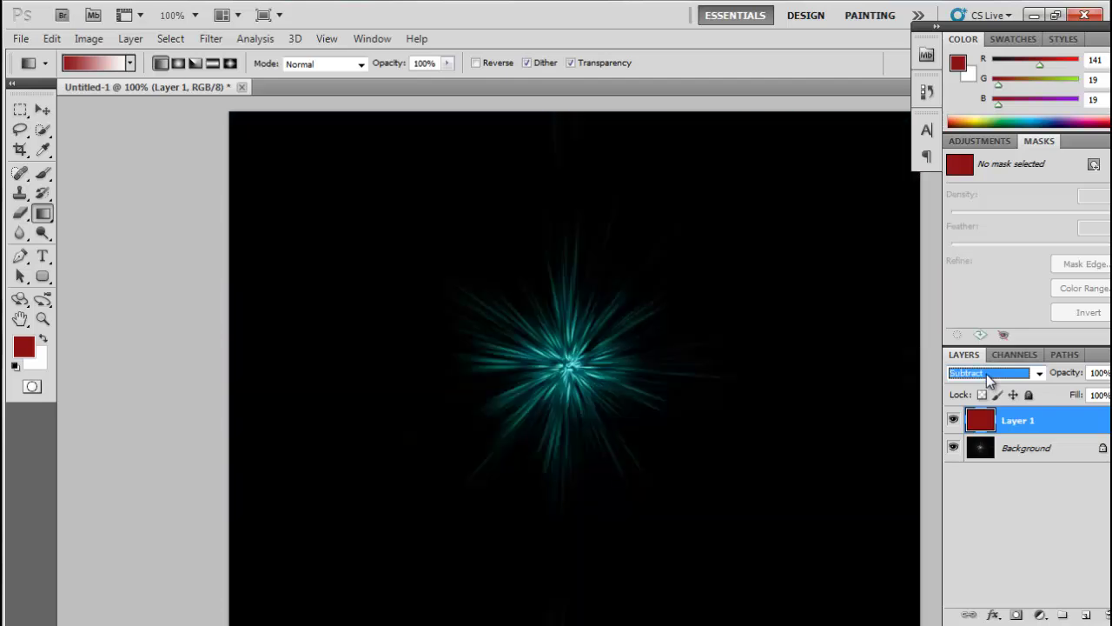
key("Up")
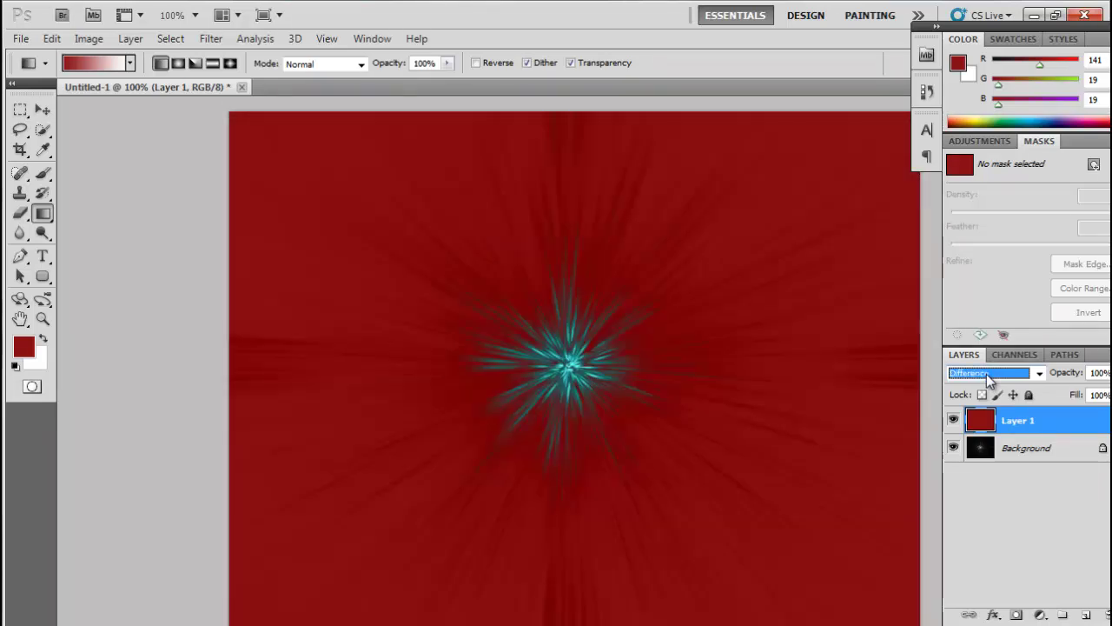
key("Down")
key("Down")
key("Down")
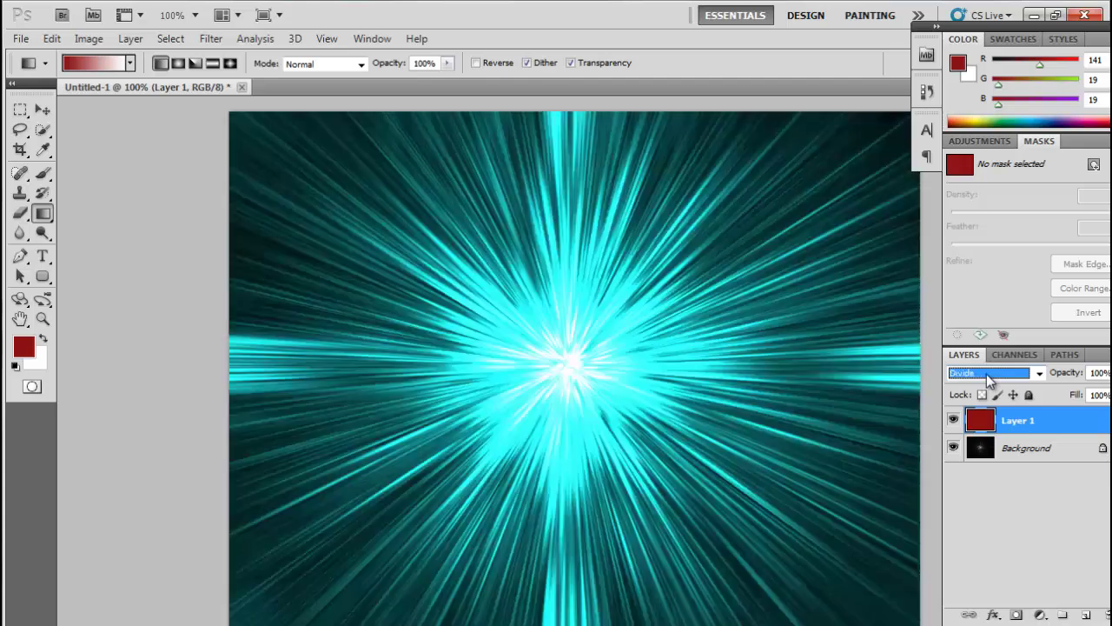
key("Down")
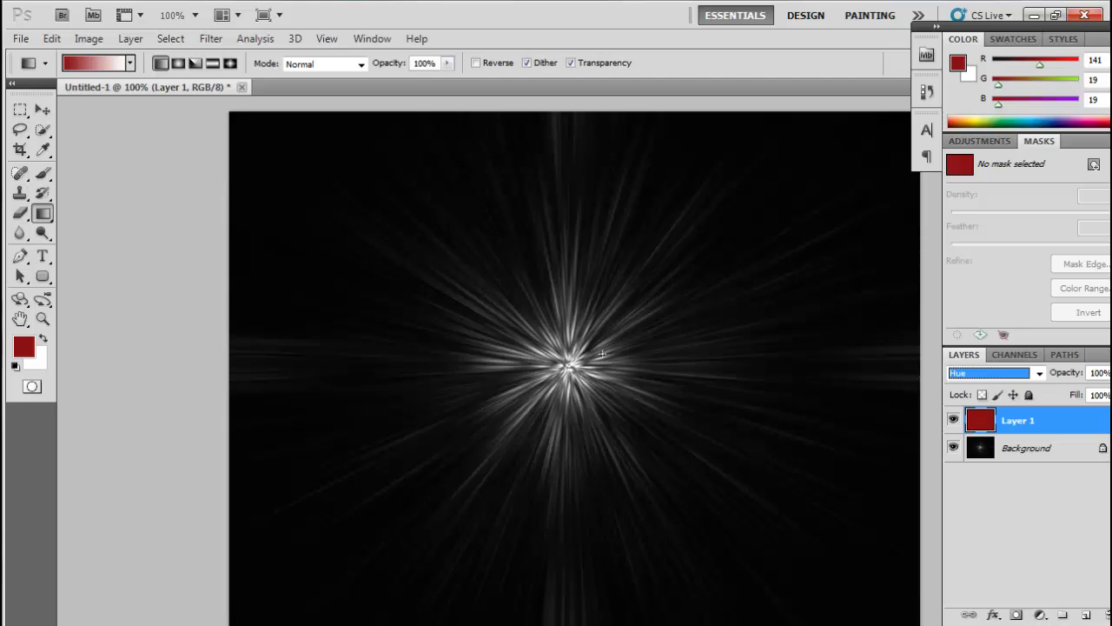
key("Down")
key("Down")
key("Up")
key("Up")
key("Up")
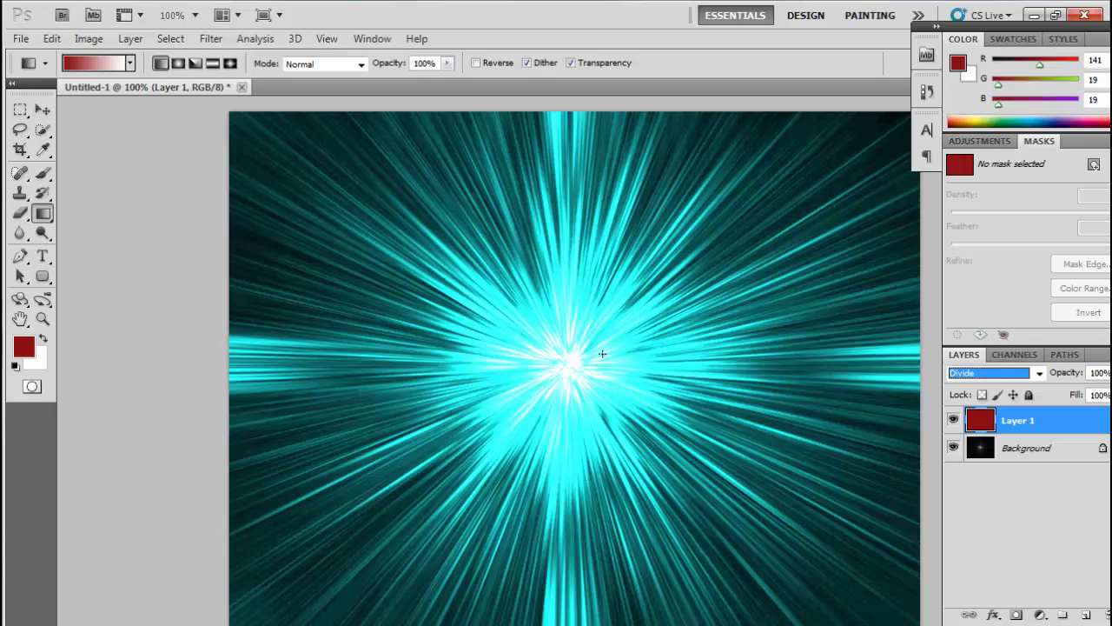
key("Up")
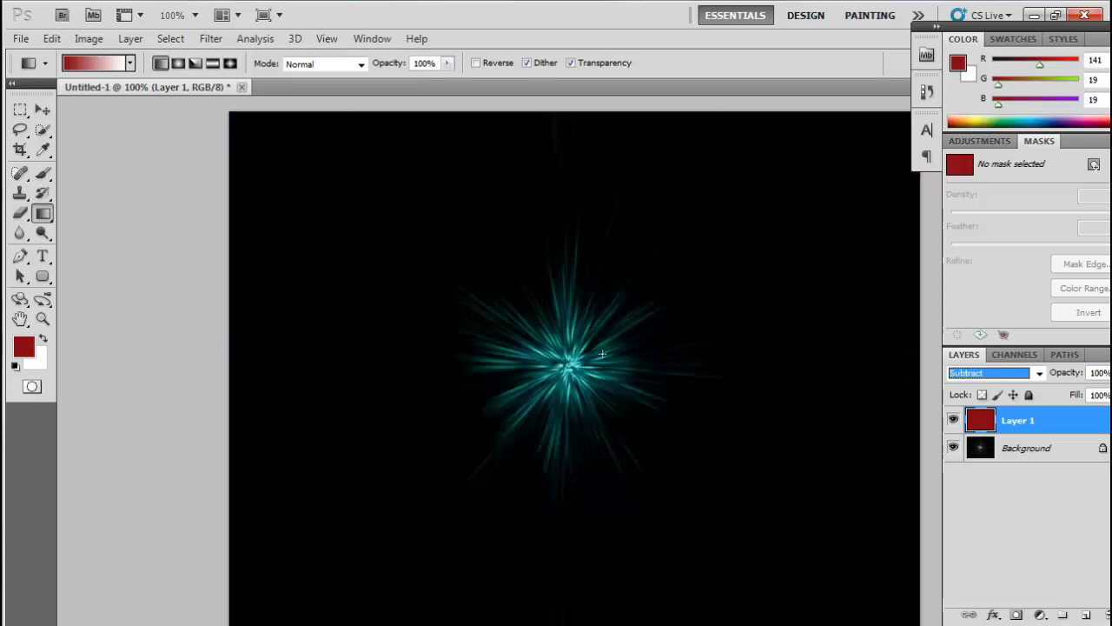
Save a High-quality JPEG copy named Untitled-1.jpg to the Desktop
left_click(20, 39)
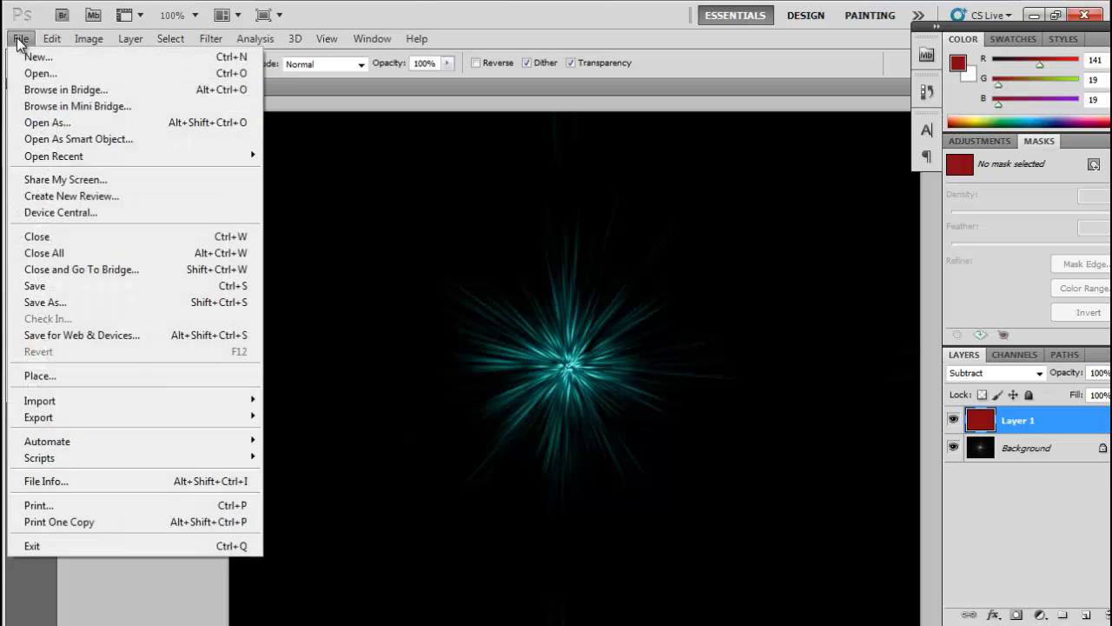
left_click(63, 290)
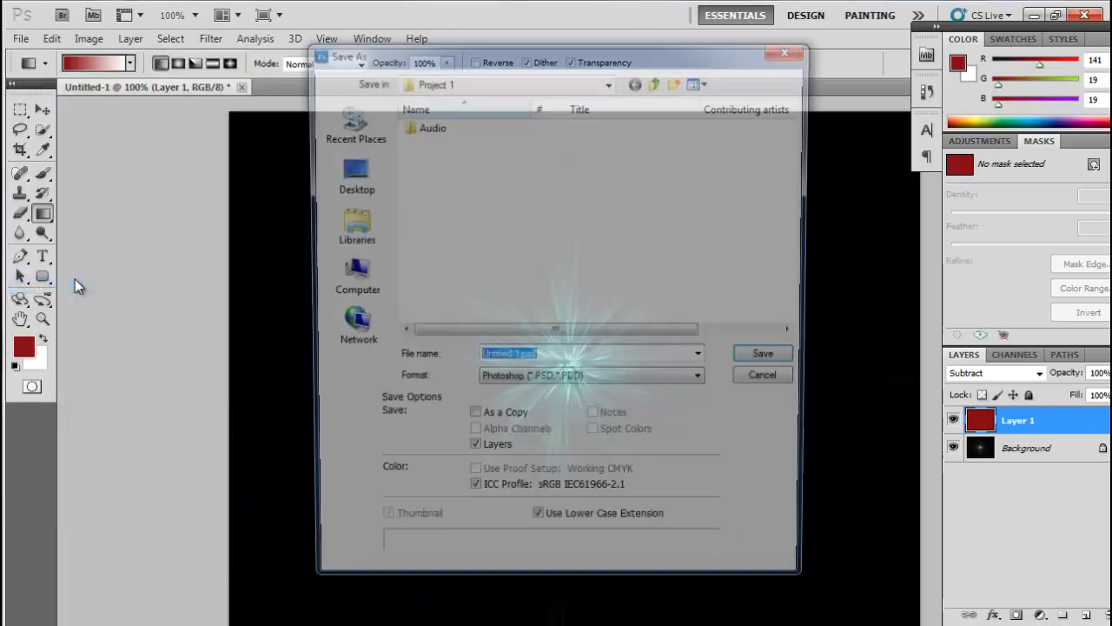
left_click(528, 386)
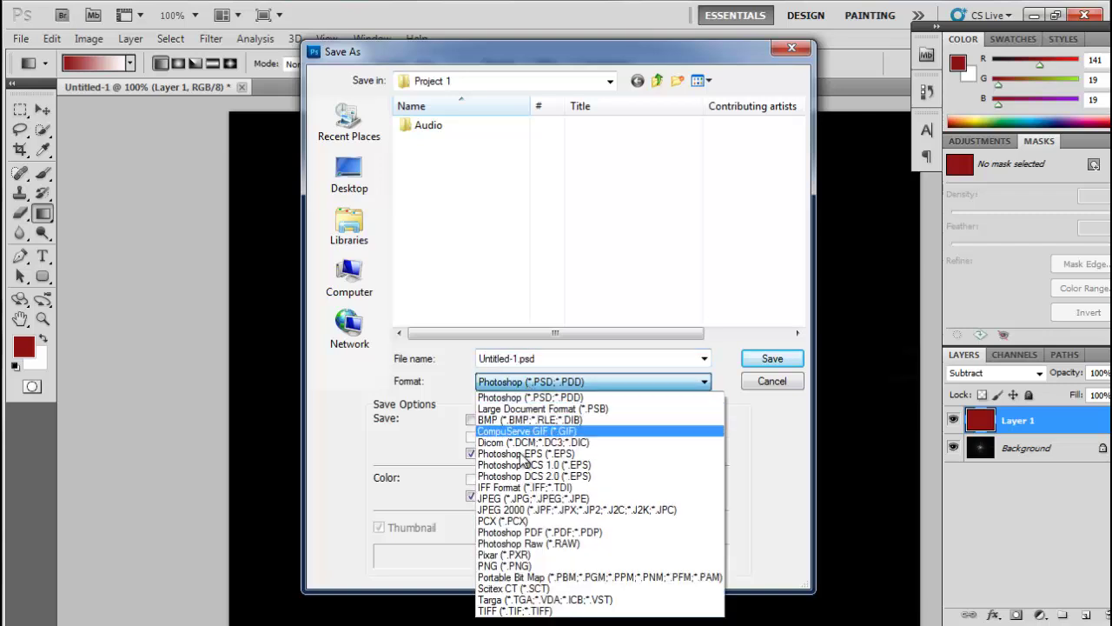
left_click(525, 498)
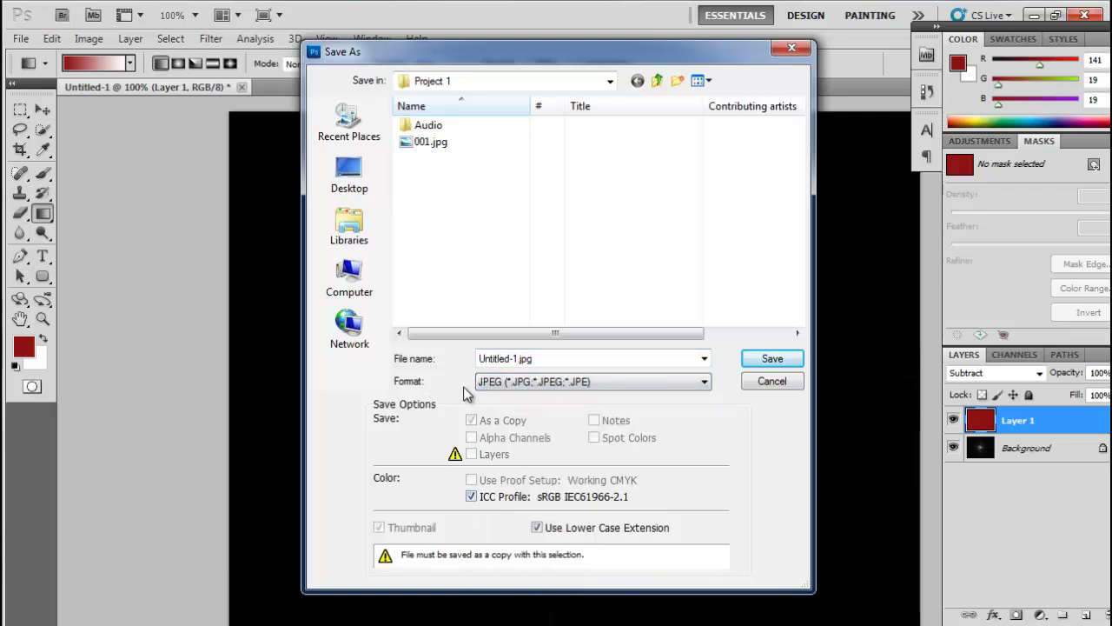
double_click(492, 357)
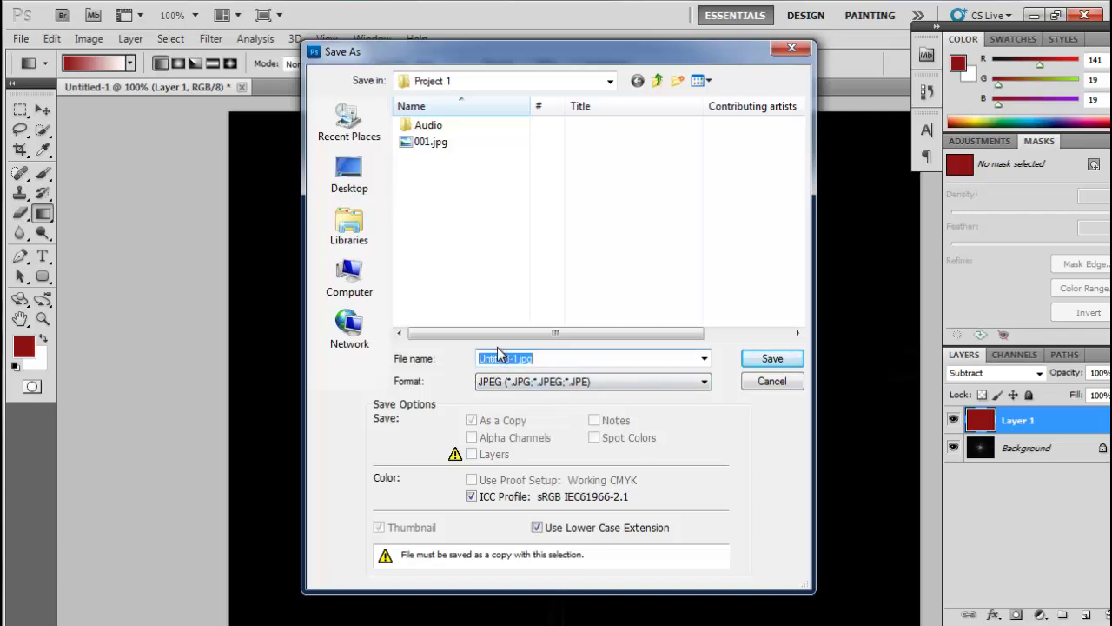
left_click(352, 184)
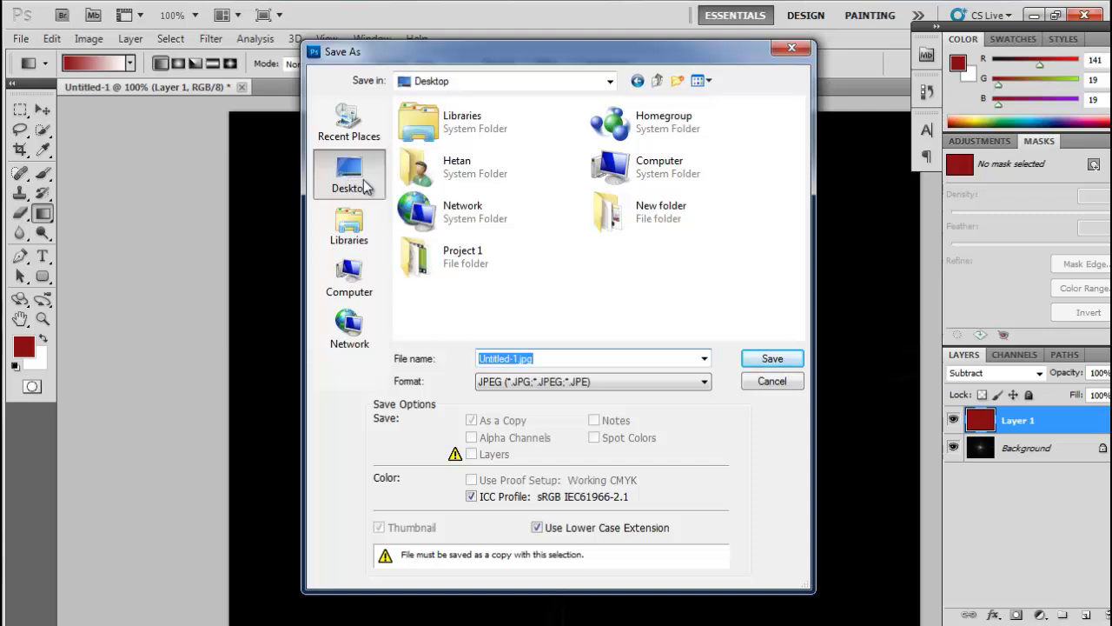
left_click(771, 360)
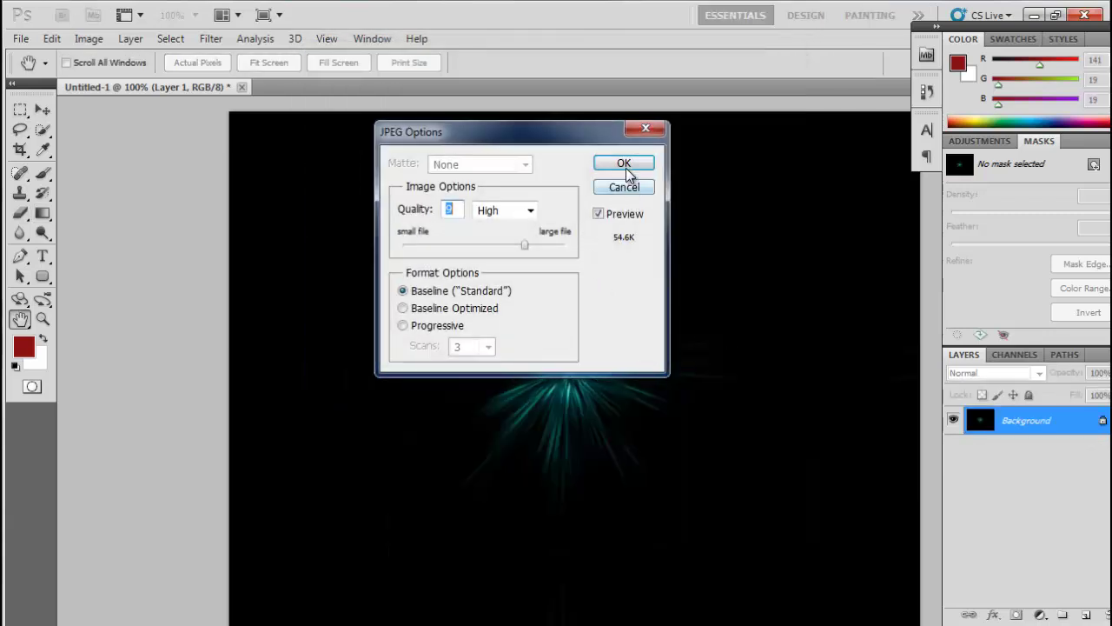
left_click(624, 165)
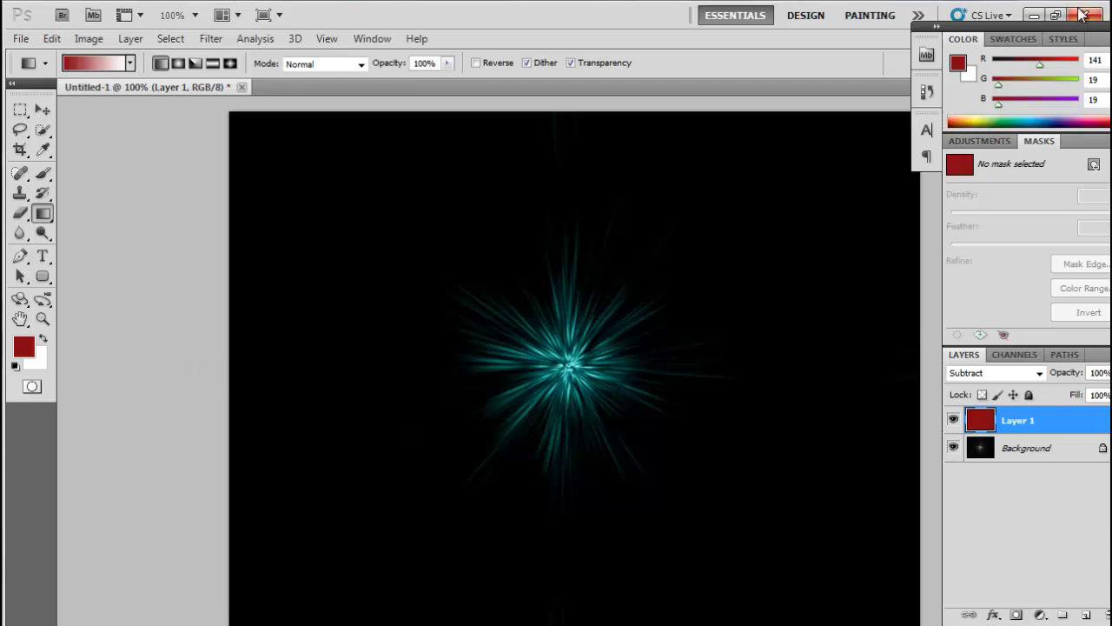
Minimize Photoshop and open Untitled-1.jpg from the Desktop in Windows Photo Viewer
left_click(1034, 16)
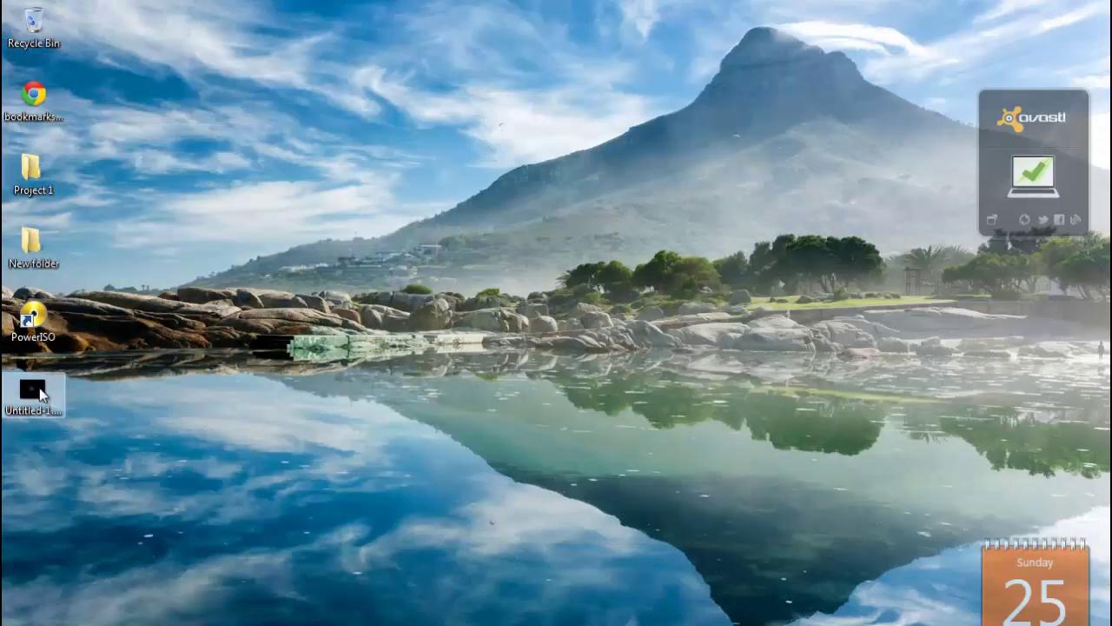
double_click(39, 387)
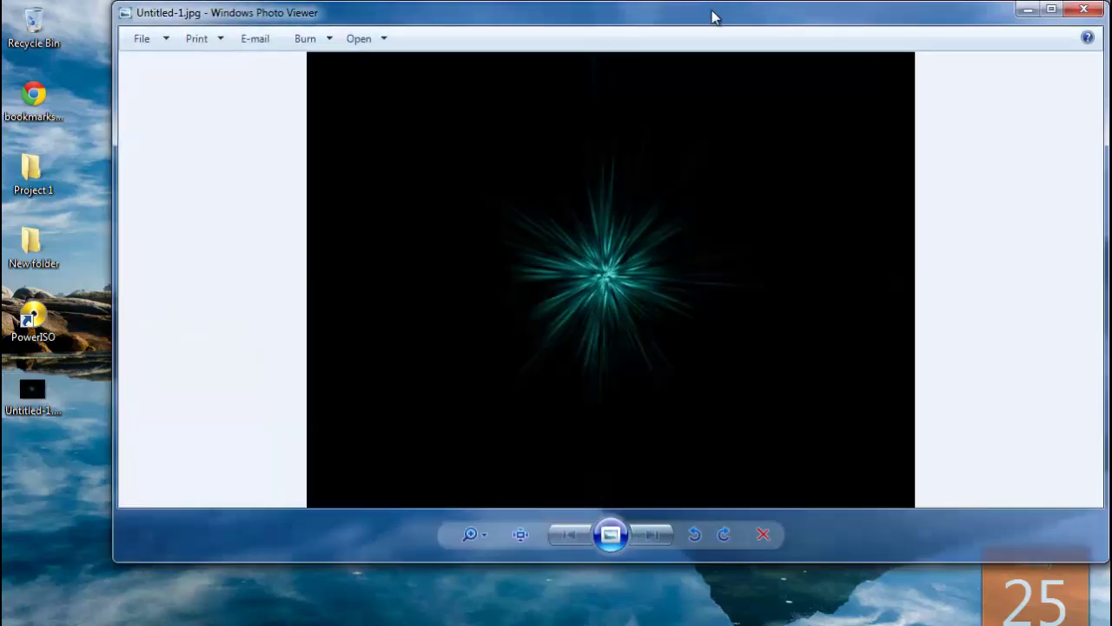
left_click_drag(711, 14, 647, 65)
mouse_move(1106, 84)
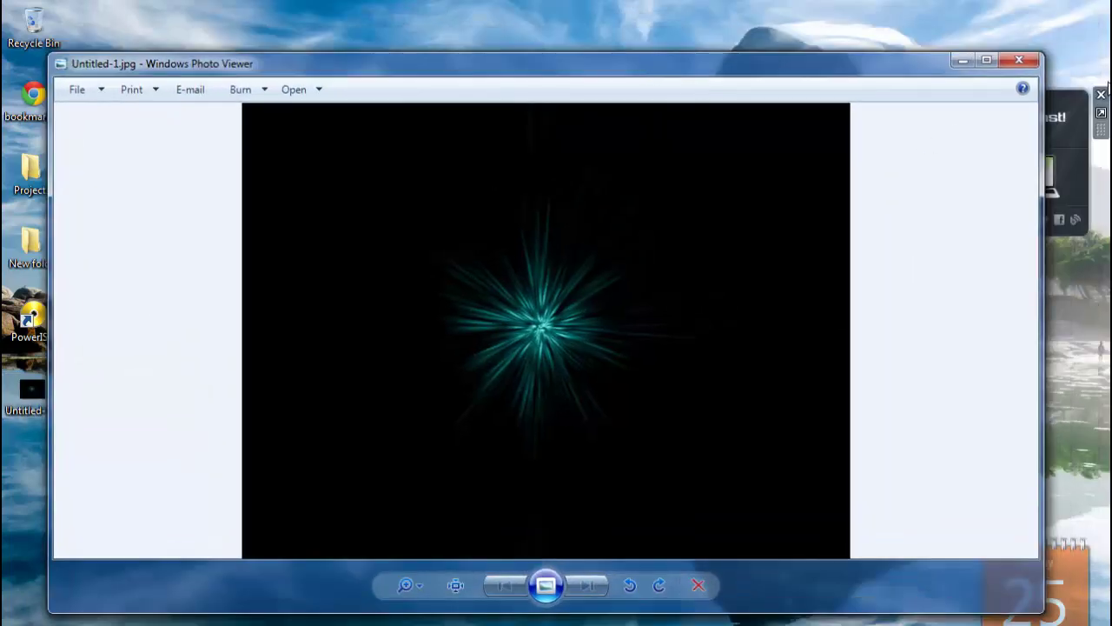